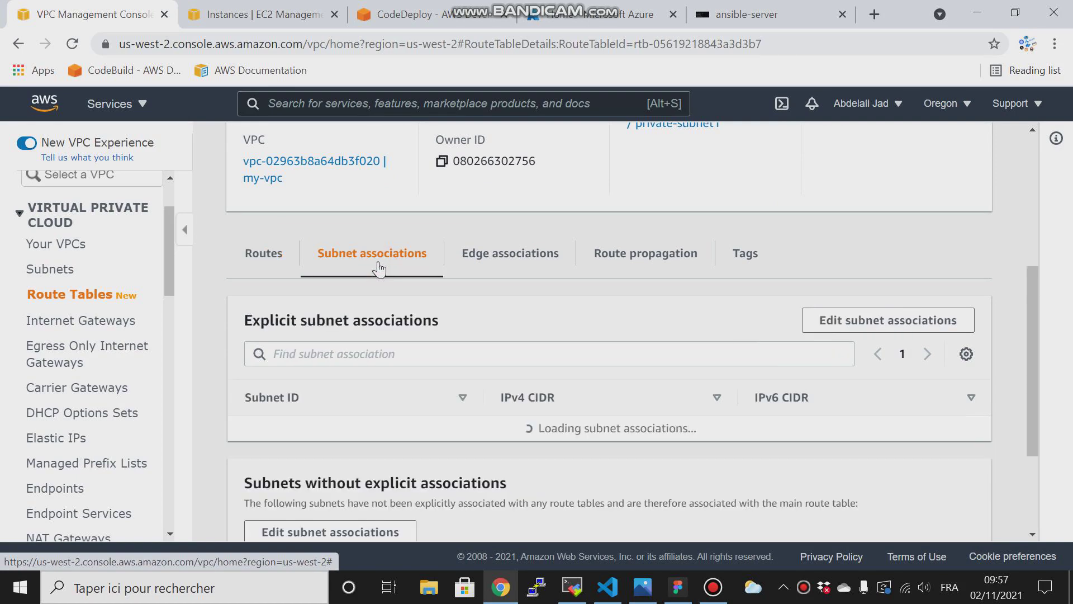
- Associate private-subnet2 with the private-routetable route table, alongside private-subnet1, and save the subnet associations
drag(1032, 303, 1027, 331)
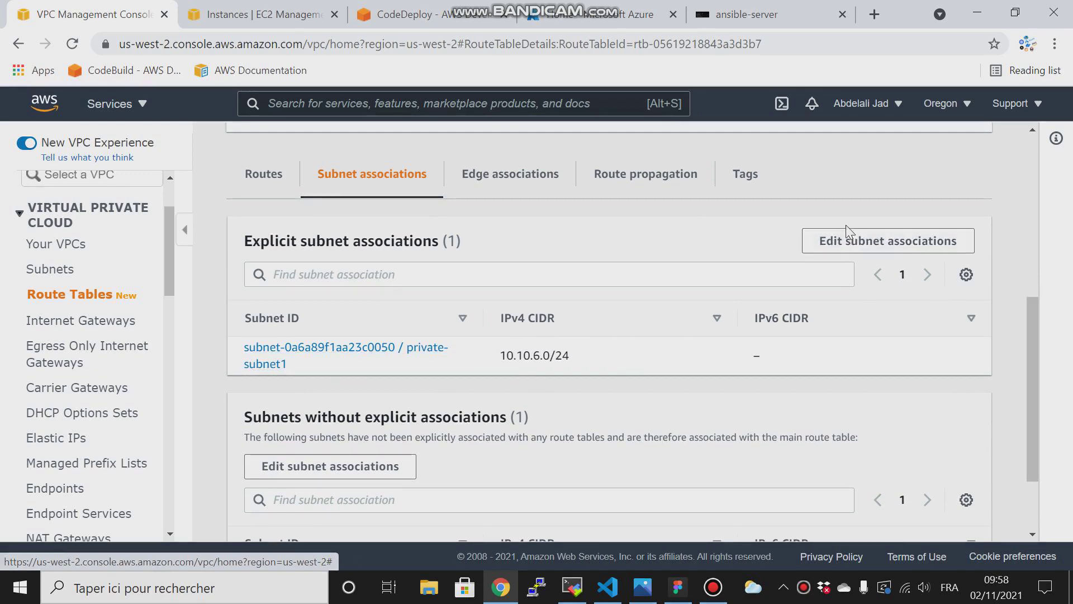
click(849, 239)
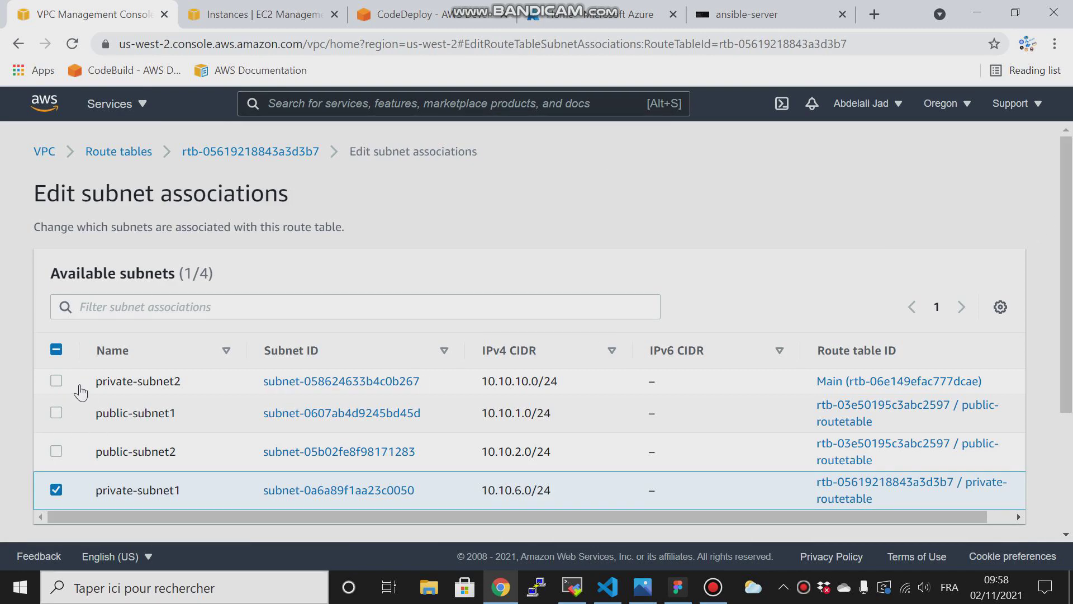
click(56, 381)
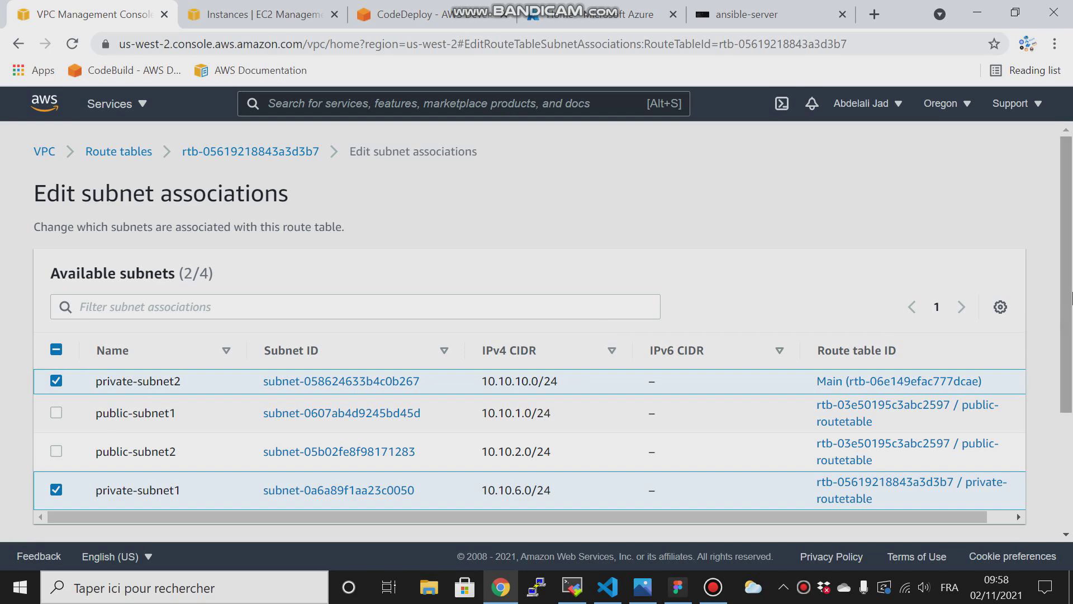
scroll(1072, 298, down, 3)
click(928, 512)
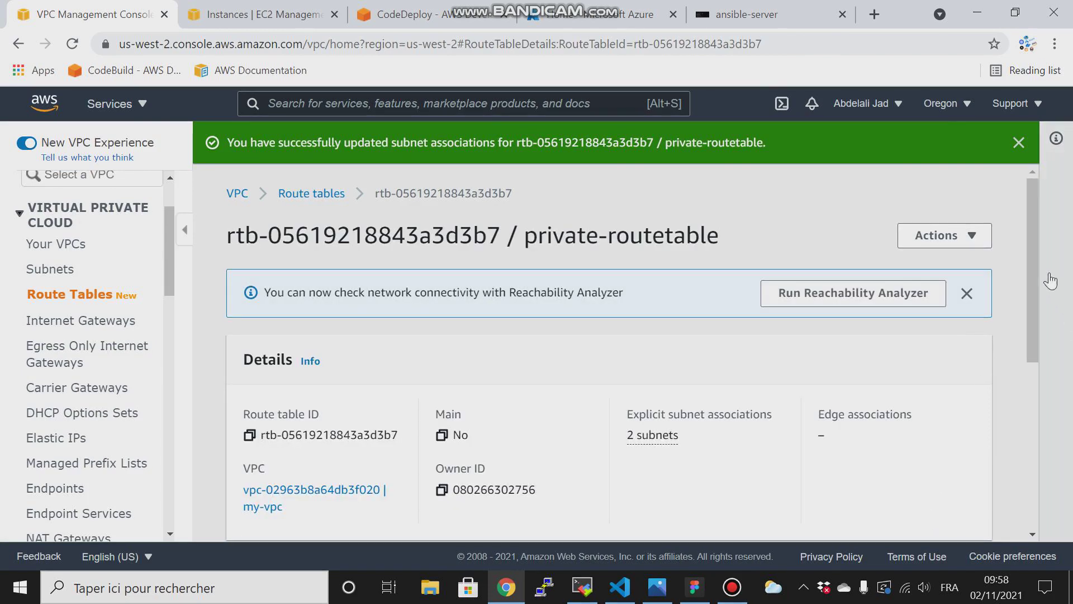
- Enable route propagation from the vpn-vgw virtual private gateway on private-routetable, save it and check the table's routes
drag(1032, 260, 1023, 426)
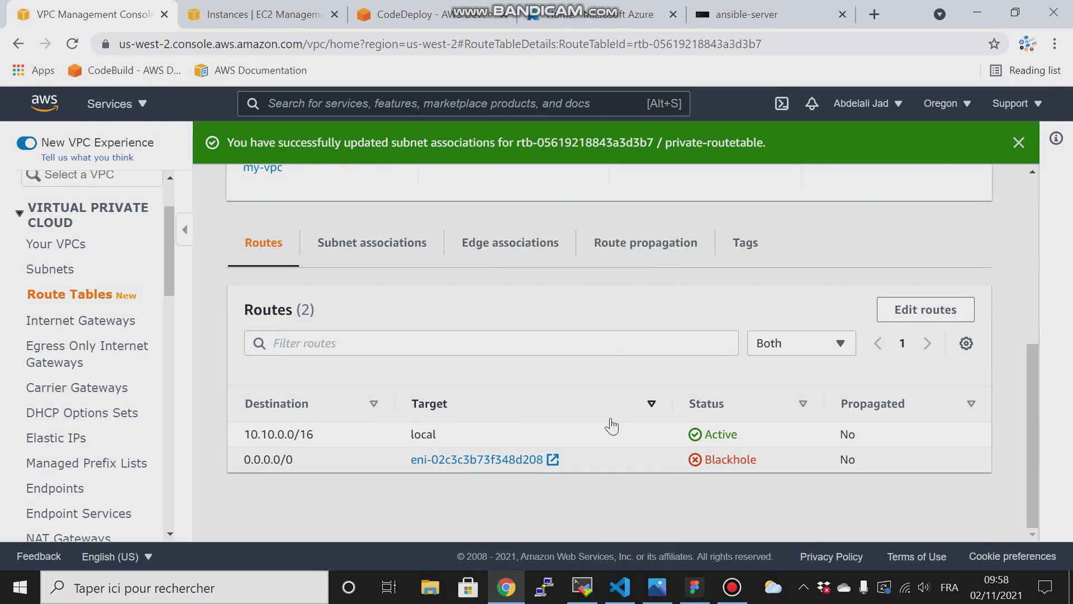
click(629, 240)
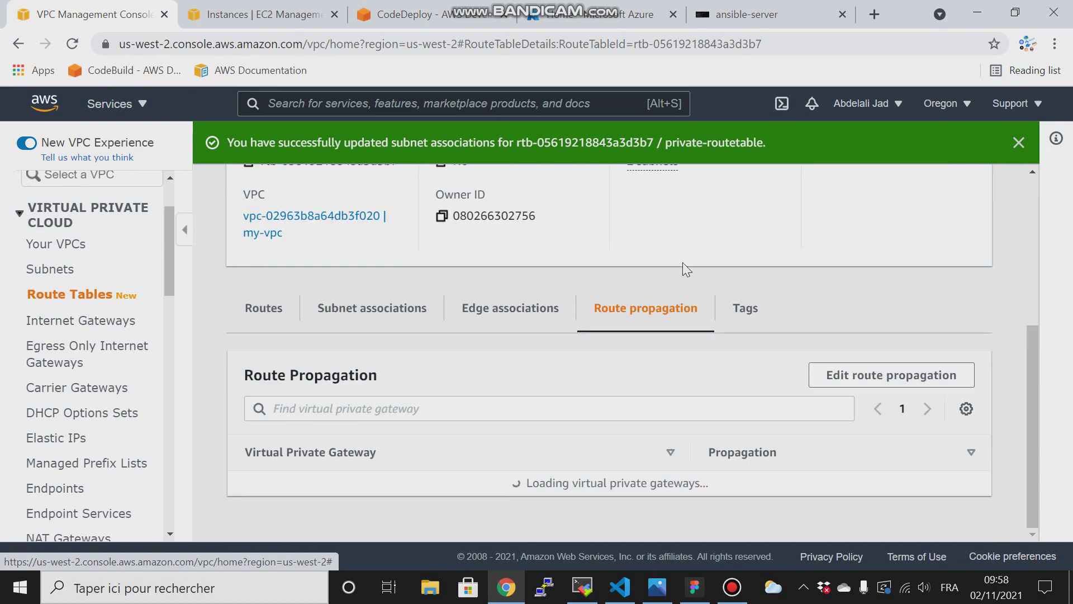
click(894, 376)
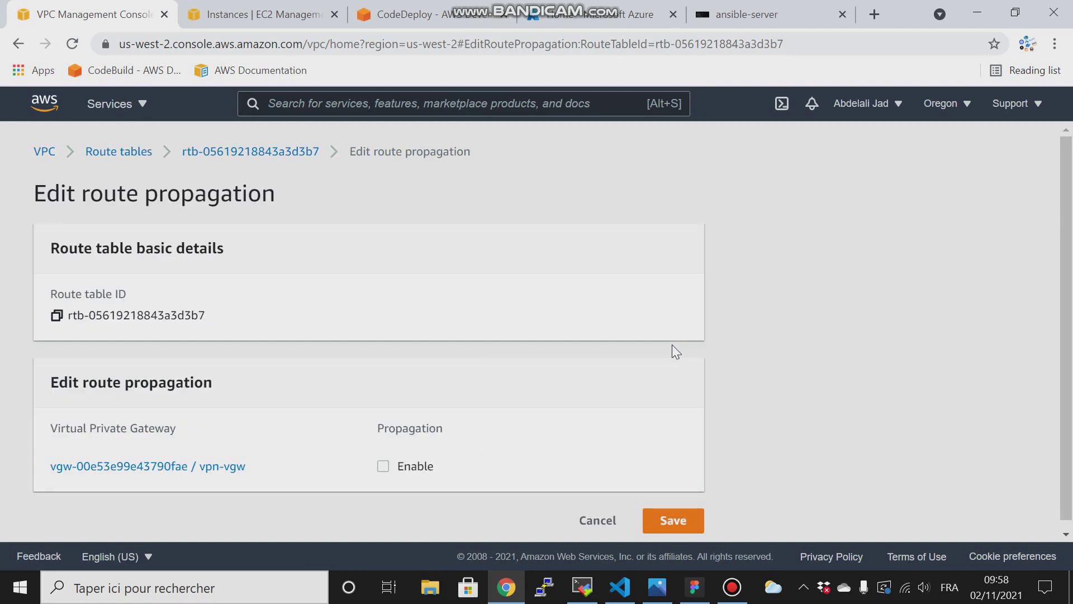
click(383, 466)
click(685, 521)
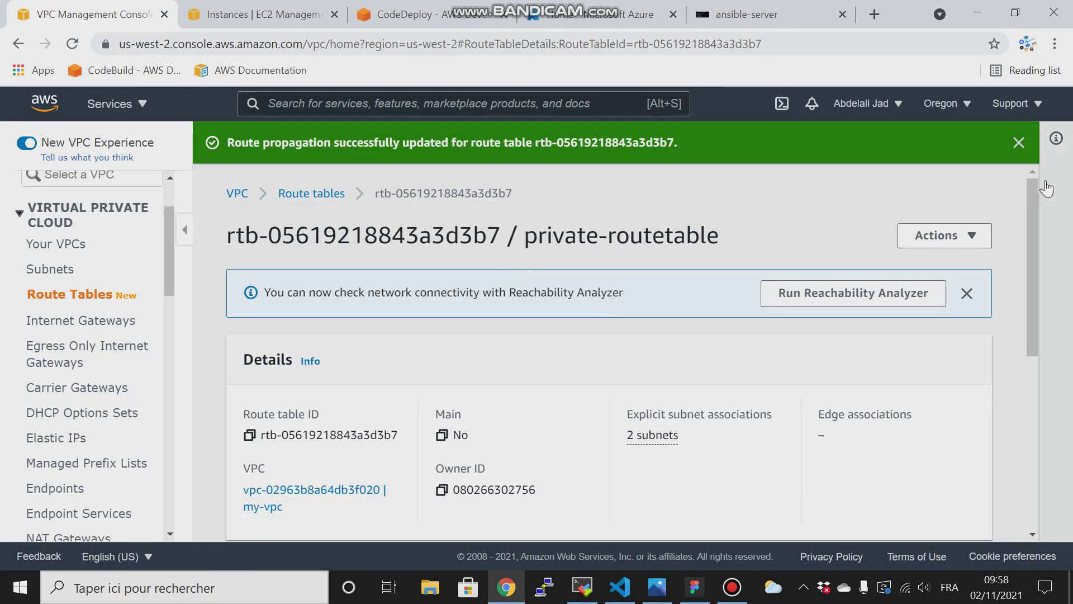
drag(1033, 196, 1034, 347)
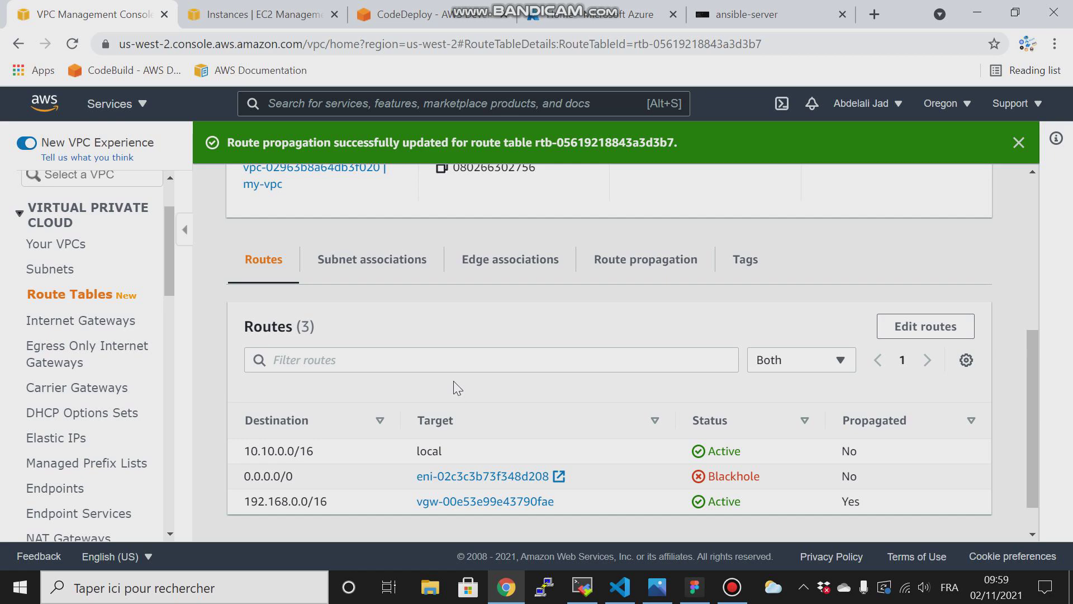
- Start launching a new EC2 instance based on the 64-bit (x86) Ubuntu Server 18.04 LTS image
click(246, 14)
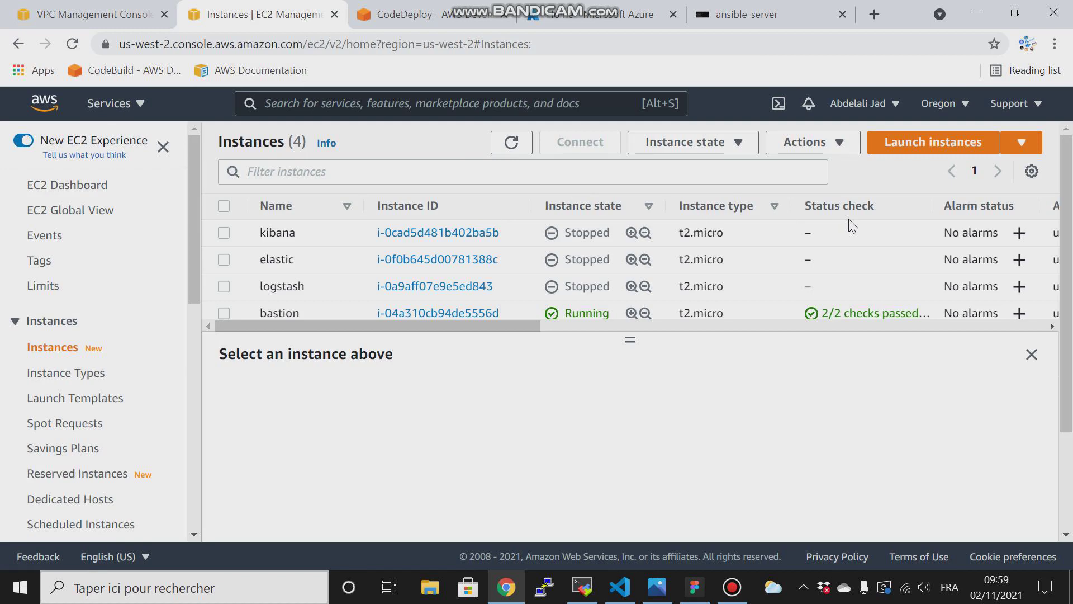
click(912, 149)
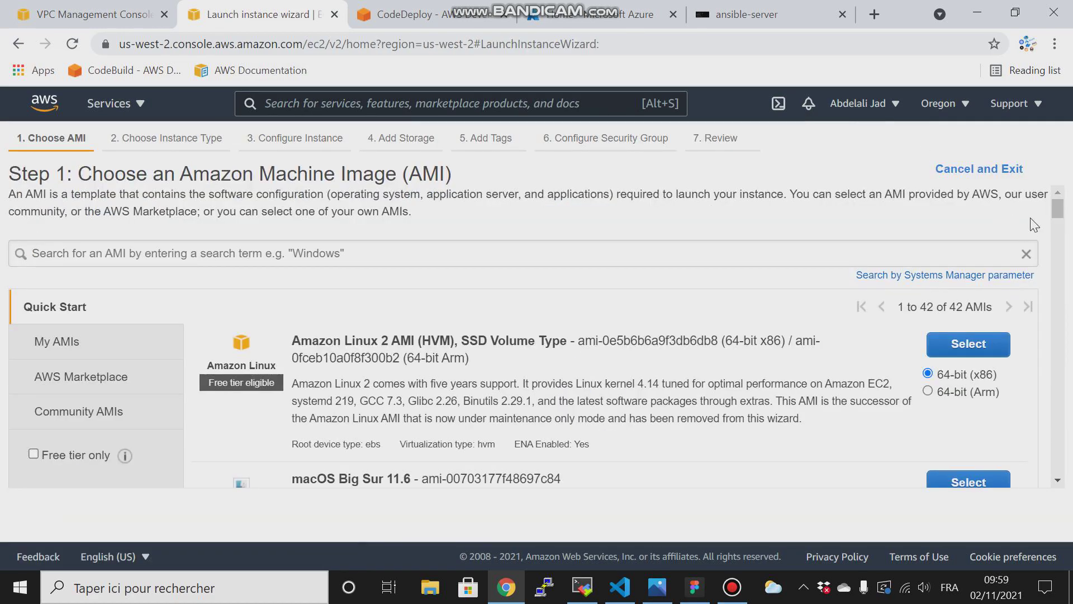
drag(1057, 214, 1066, 278)
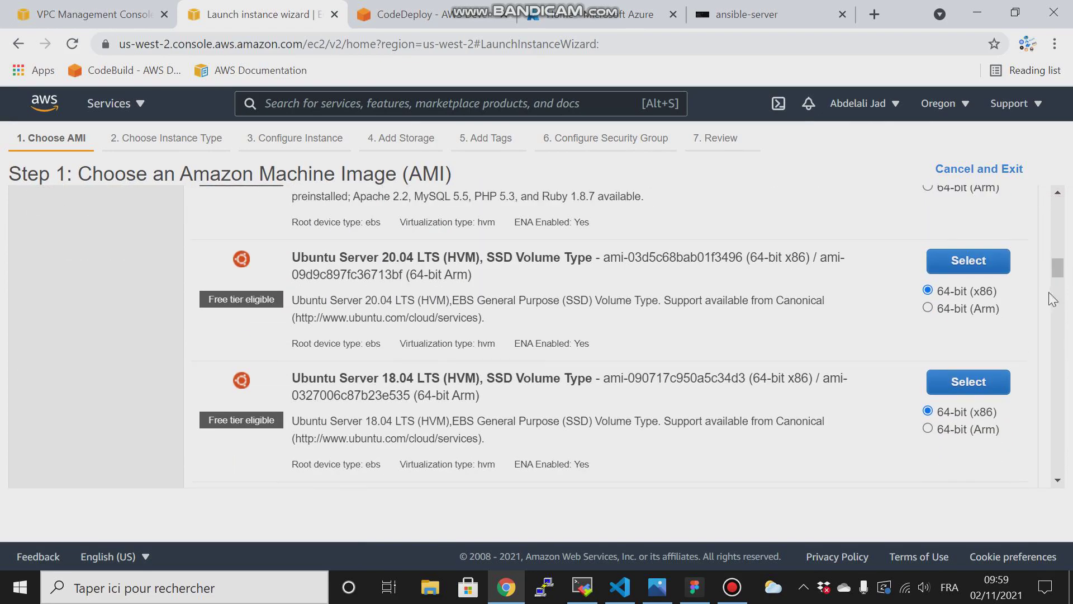
click(967, 381)
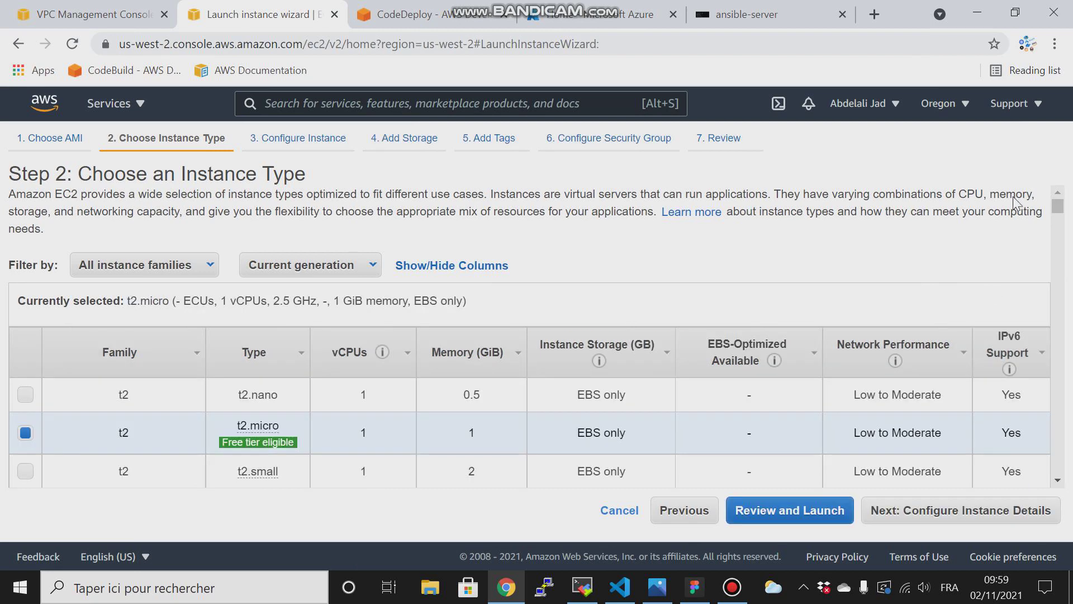
- Choose t2.medium as the instance type and proceed to the instance details
drag(1057, 208, 1060, 220)
click(25, 265)
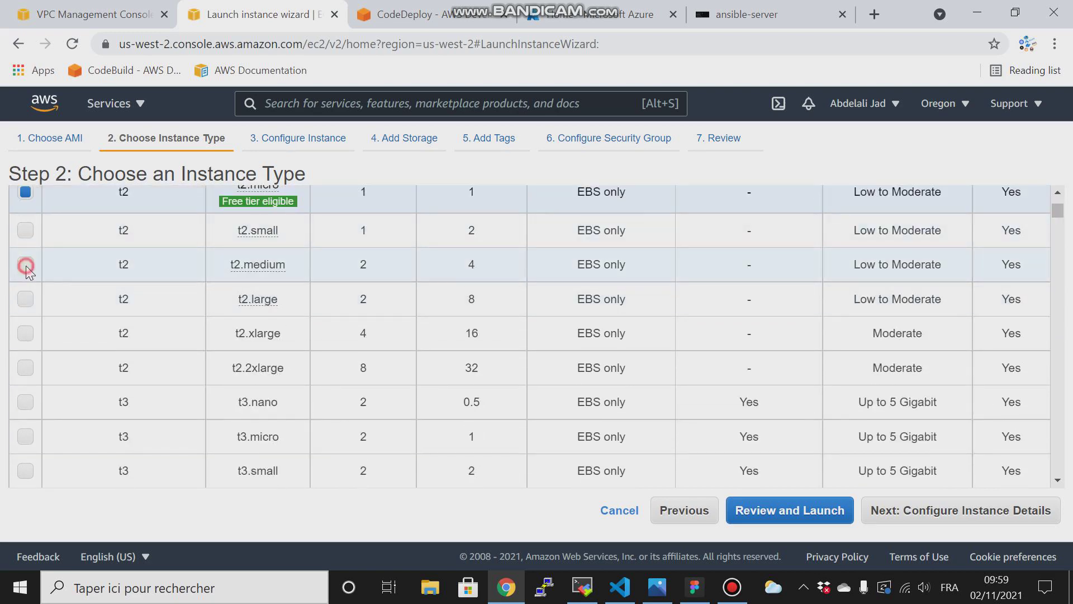
click(972, 512)
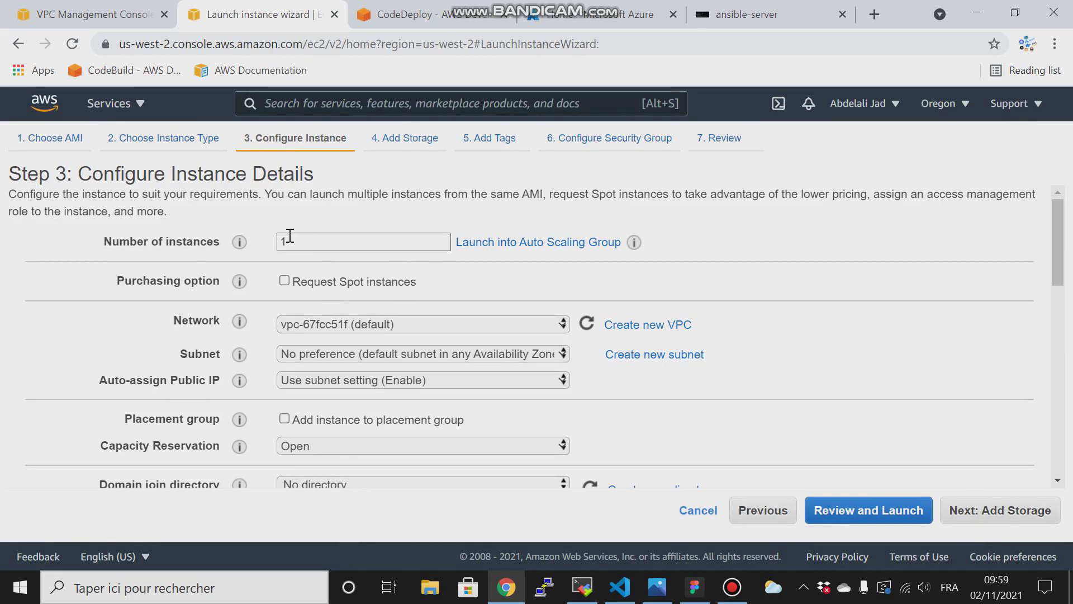
- Check the number of instances and consult the aws-zure.png architecture diagram in Photos
click(321, 238)
double_click(323, 239)
click(308, 239)
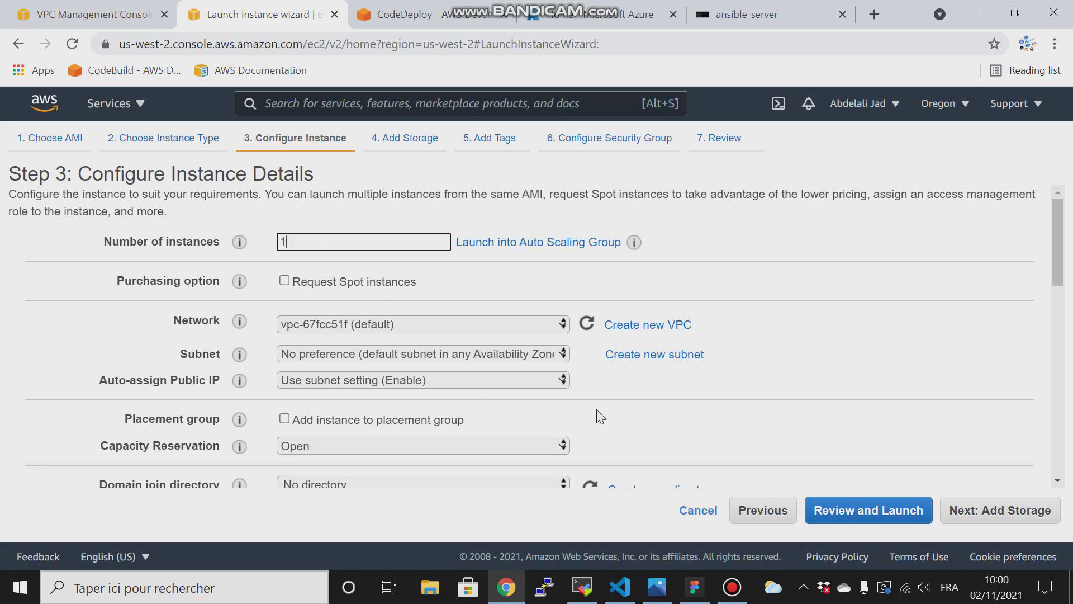
click(658, 587)
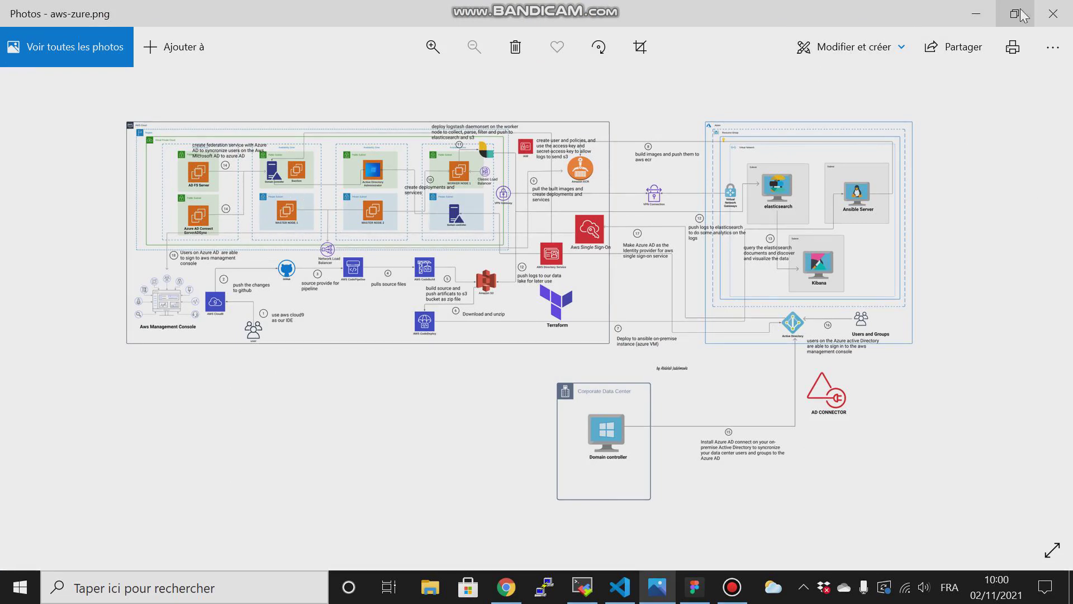
click(976, 14)
- Place the instance in the my-vpc network on private-subnet1 and accept the default storage settings
click(453, 324)
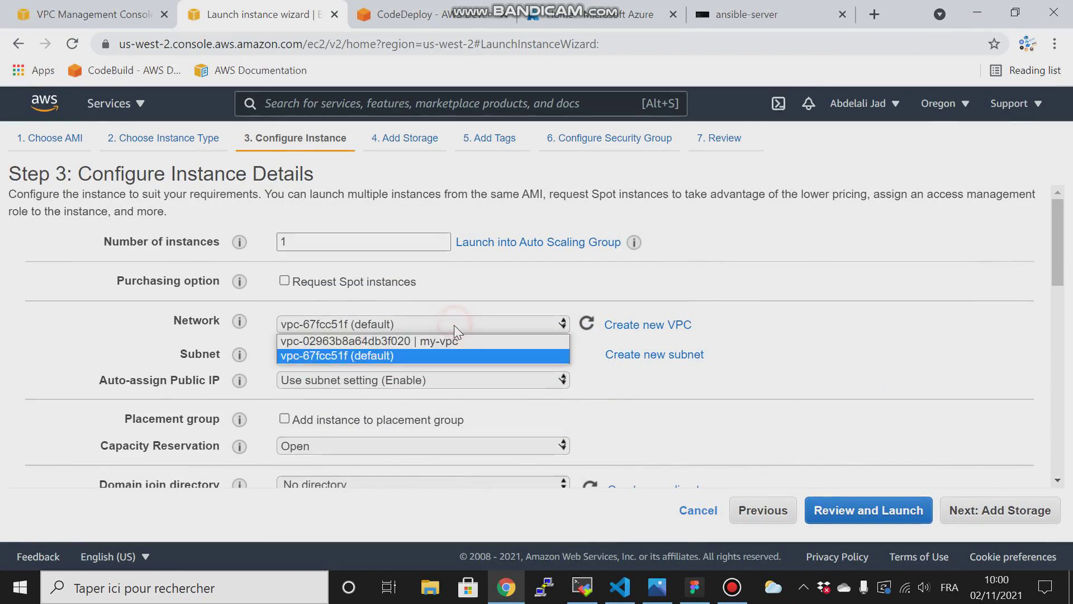
click(394, 341)
click(448, 354)
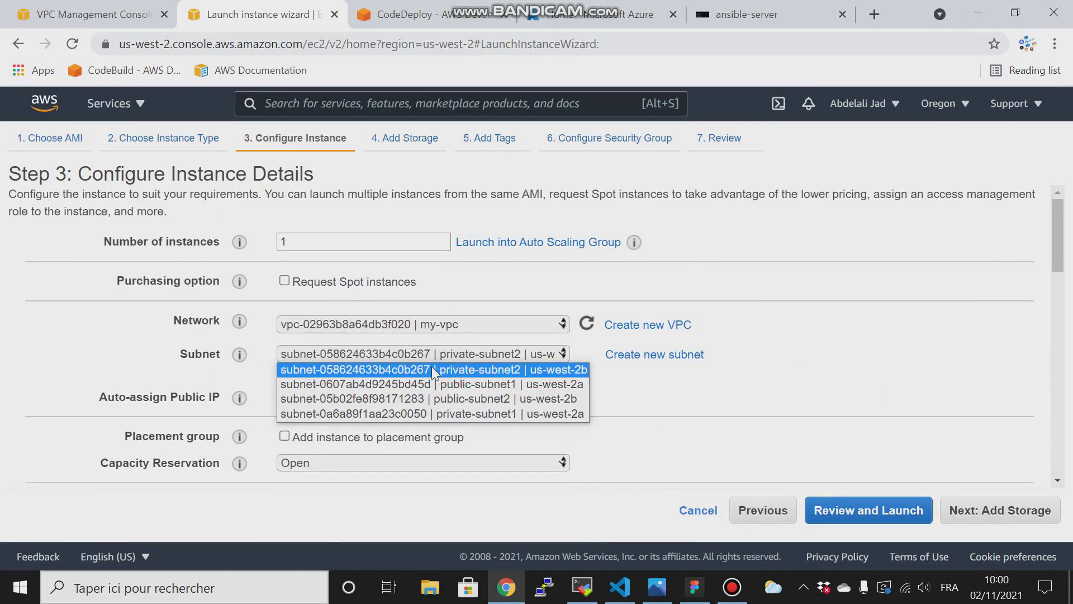
click(440, 414)
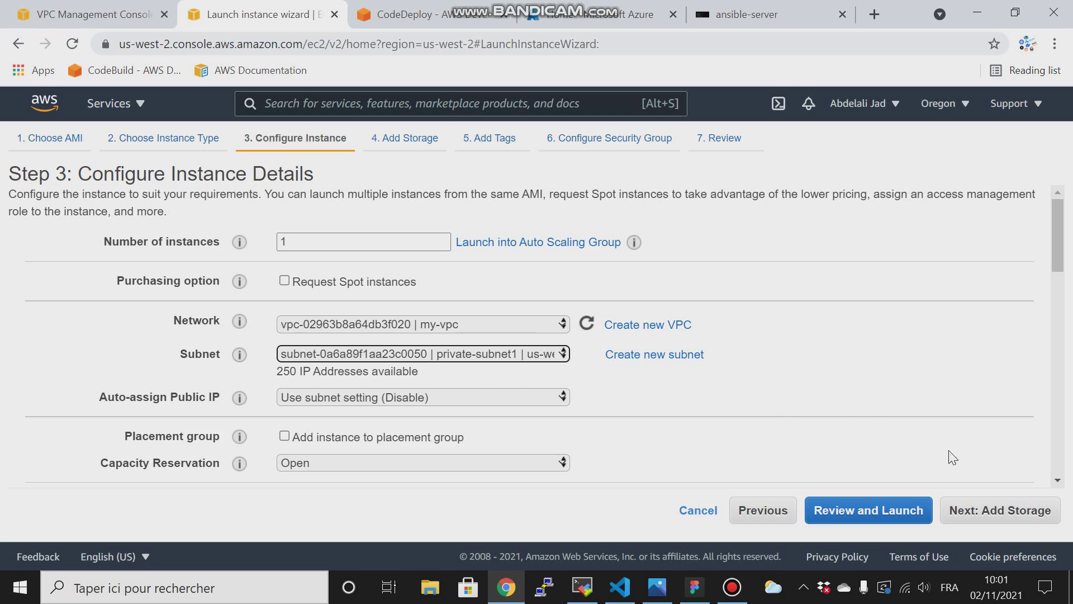
click(985, 512)
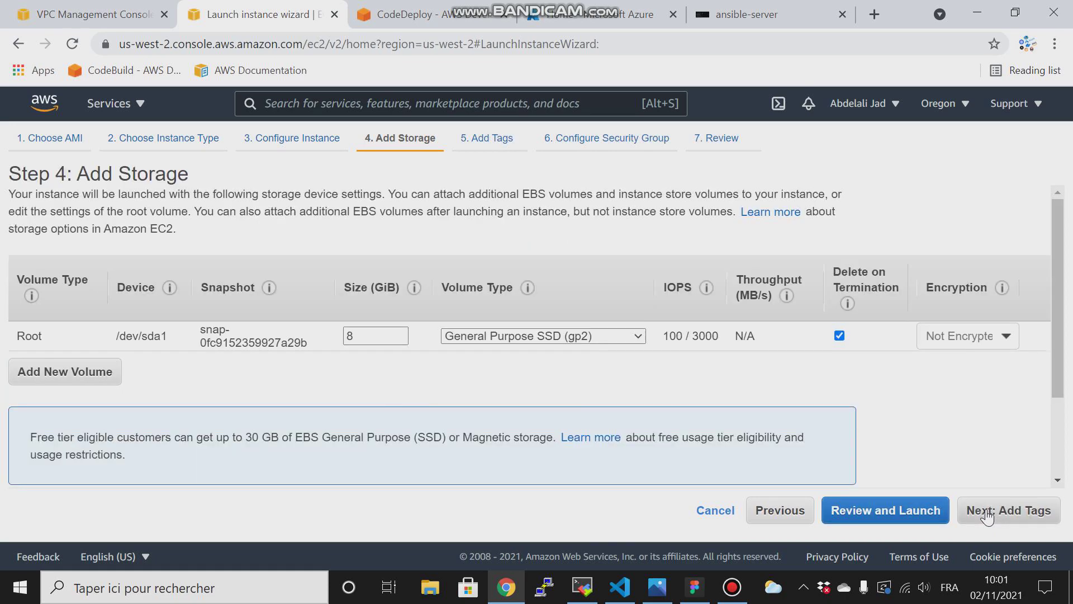
click(987, 517)
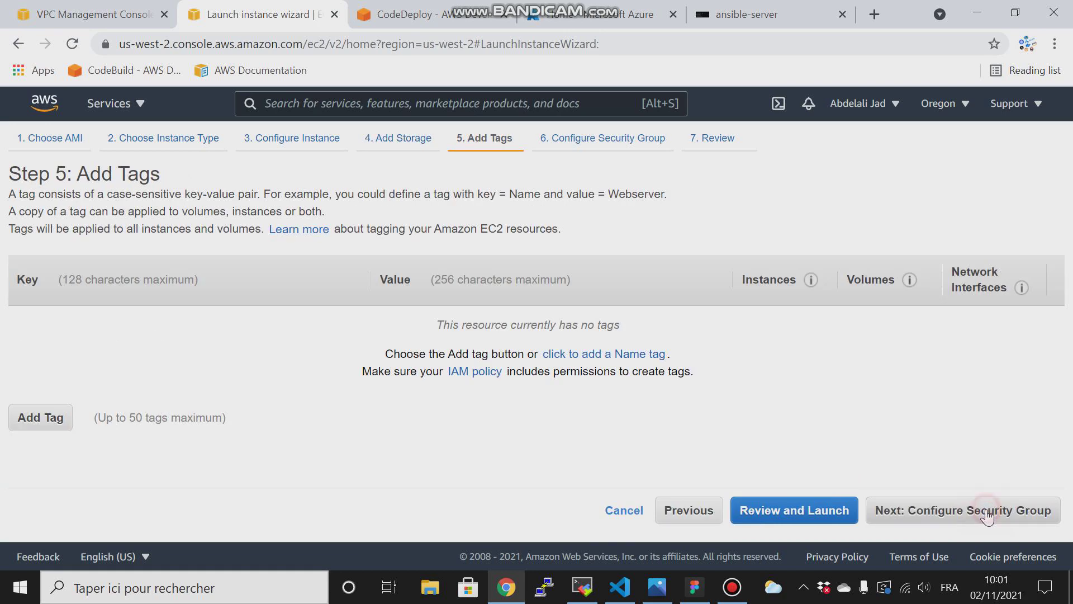
- Add a tag with key Name and value master1 to the instance and proceed to the security group settings
click(29, 424)
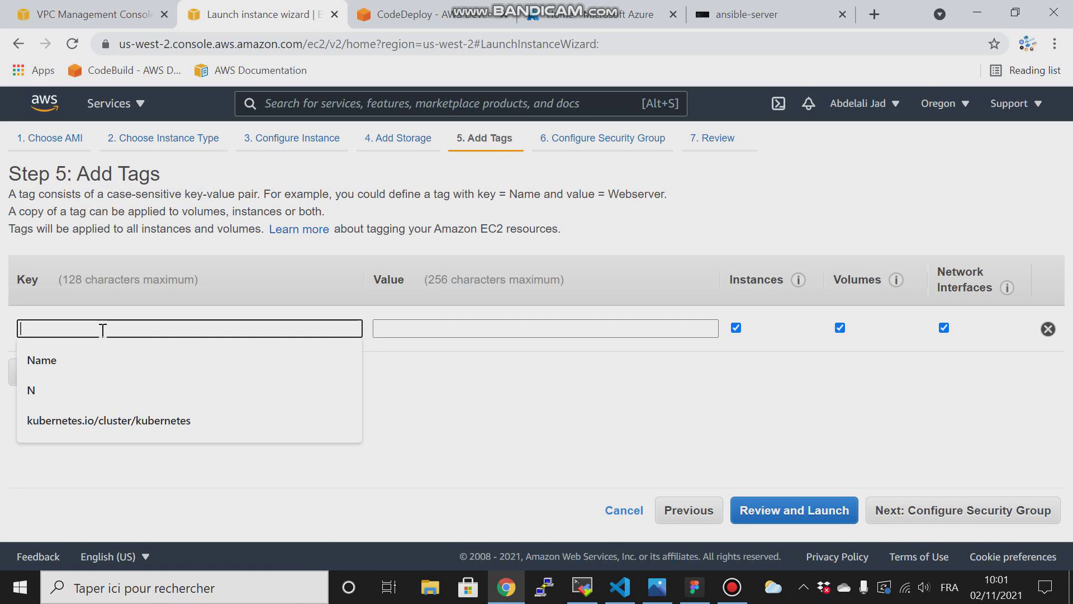
click(59, 365)
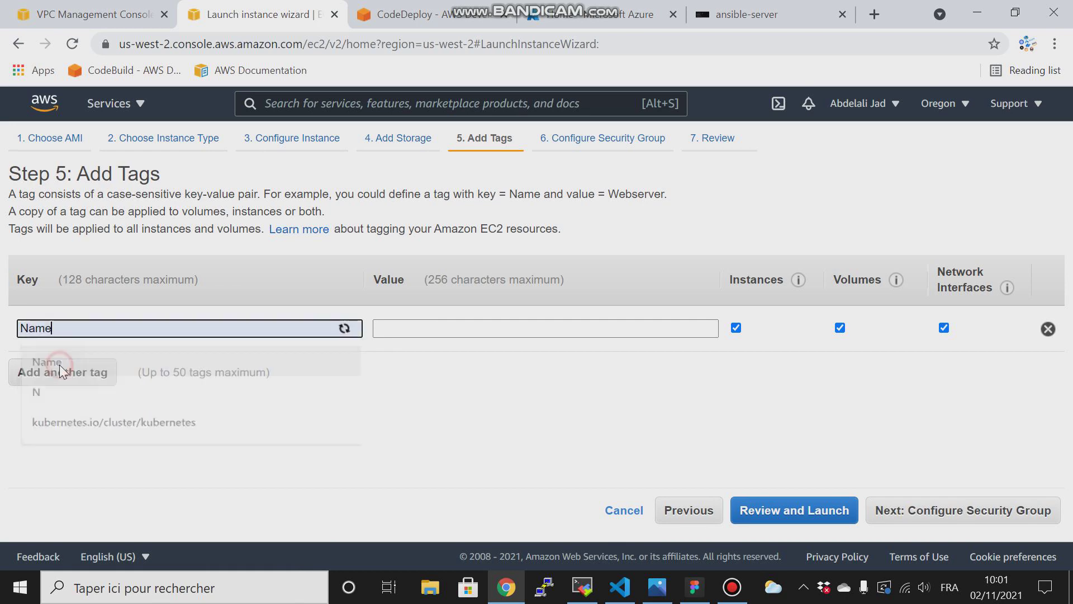
click(405, 330)
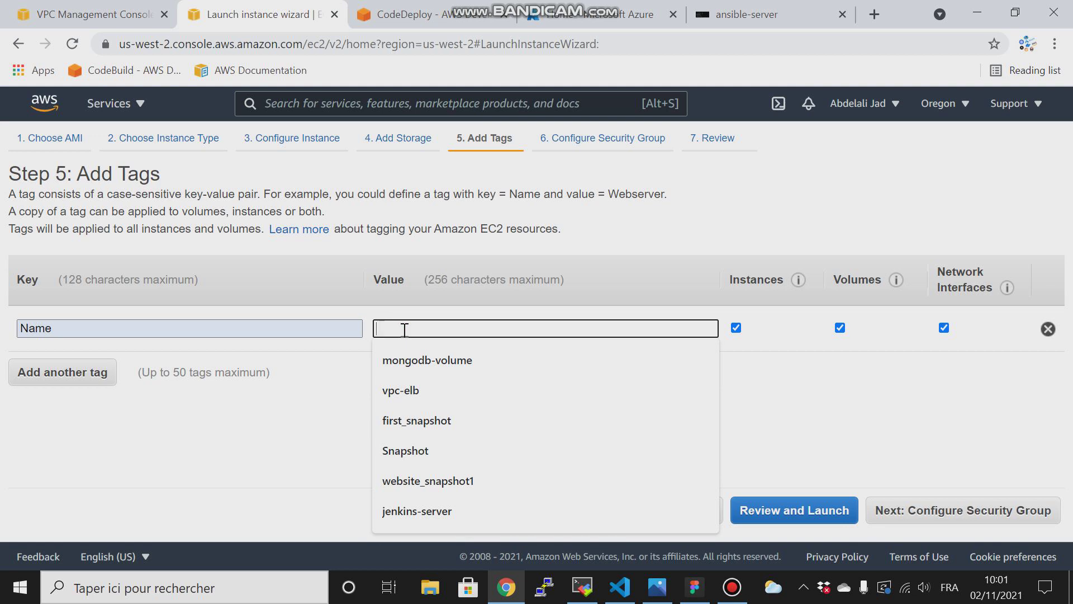
text(master1)
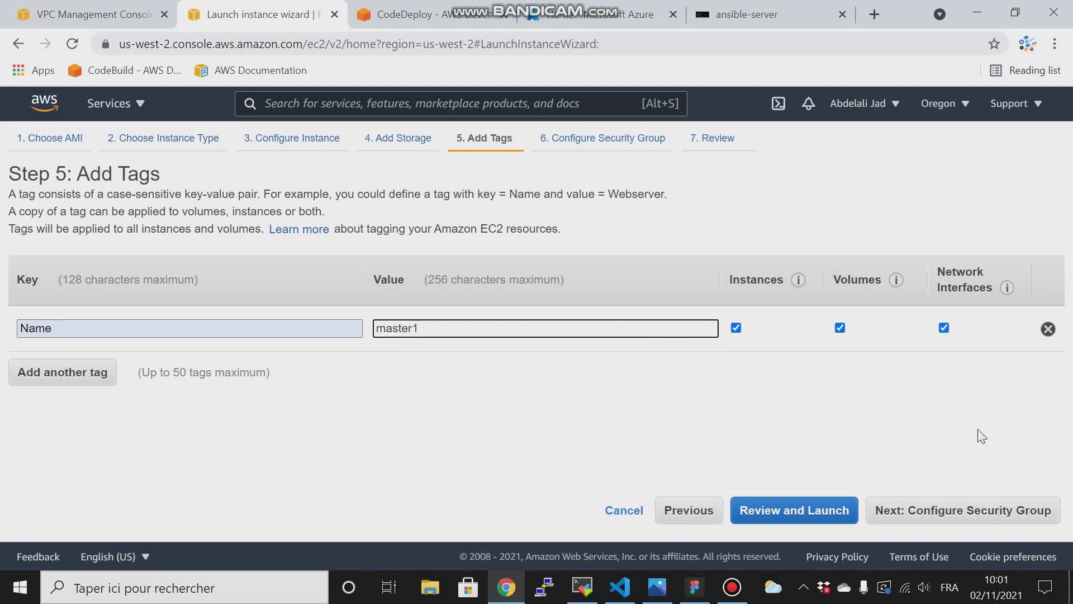
click(935, 513)
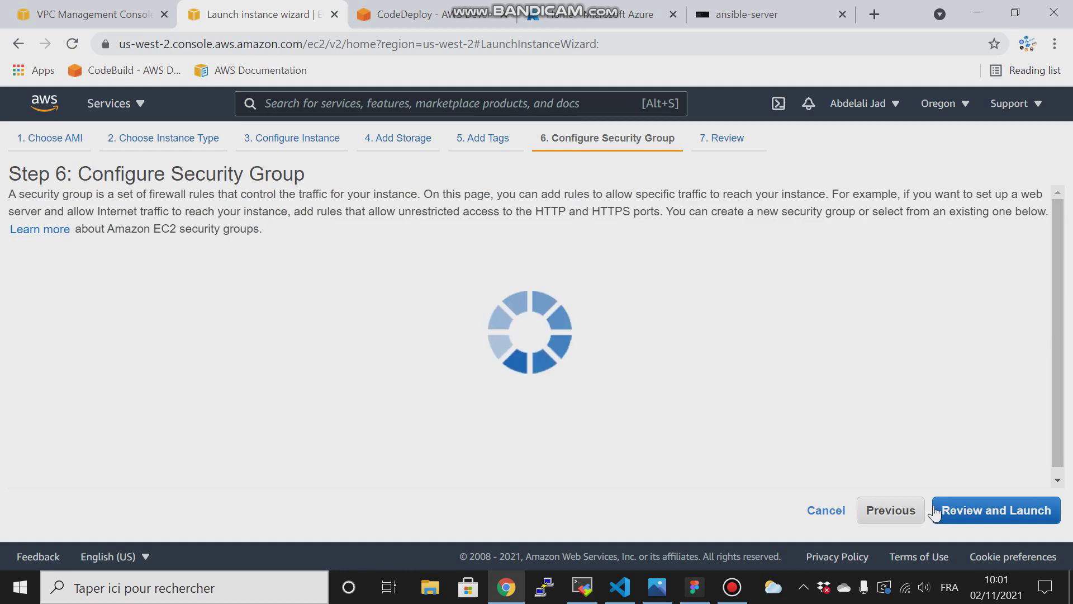
- Assign the existing k8s-sg security group to the instance and look through its inbound rules
click(265, 275)
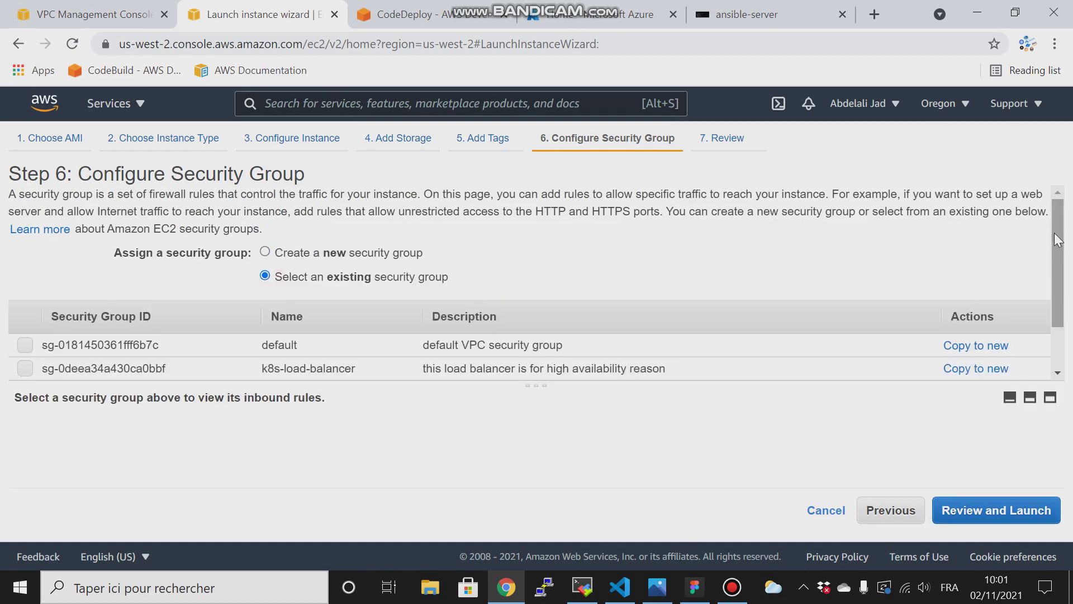
scroll(1058, 263, down, 1)
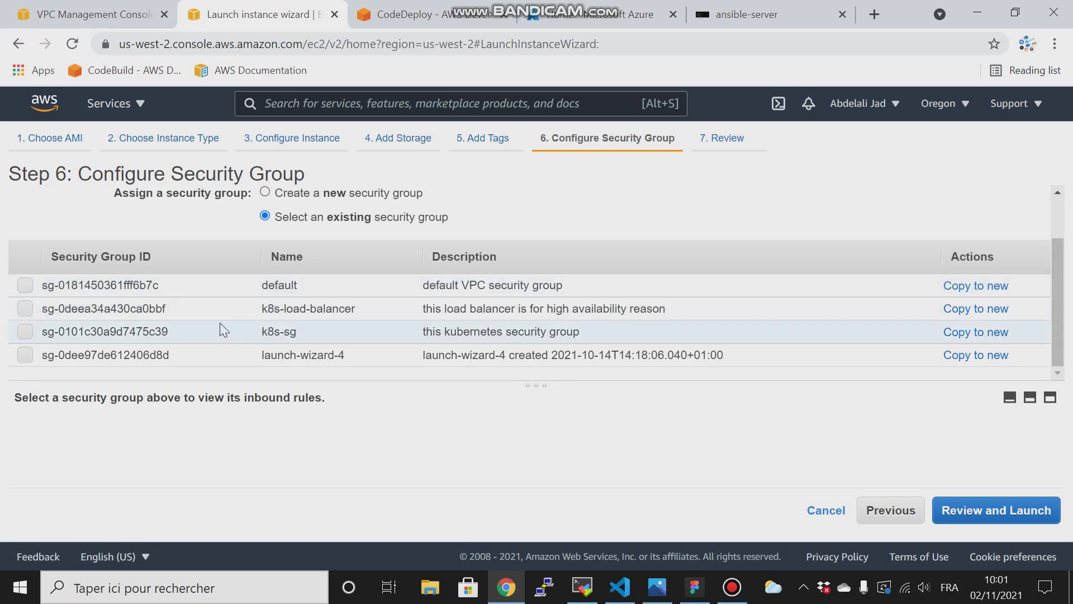
click(25, 331)
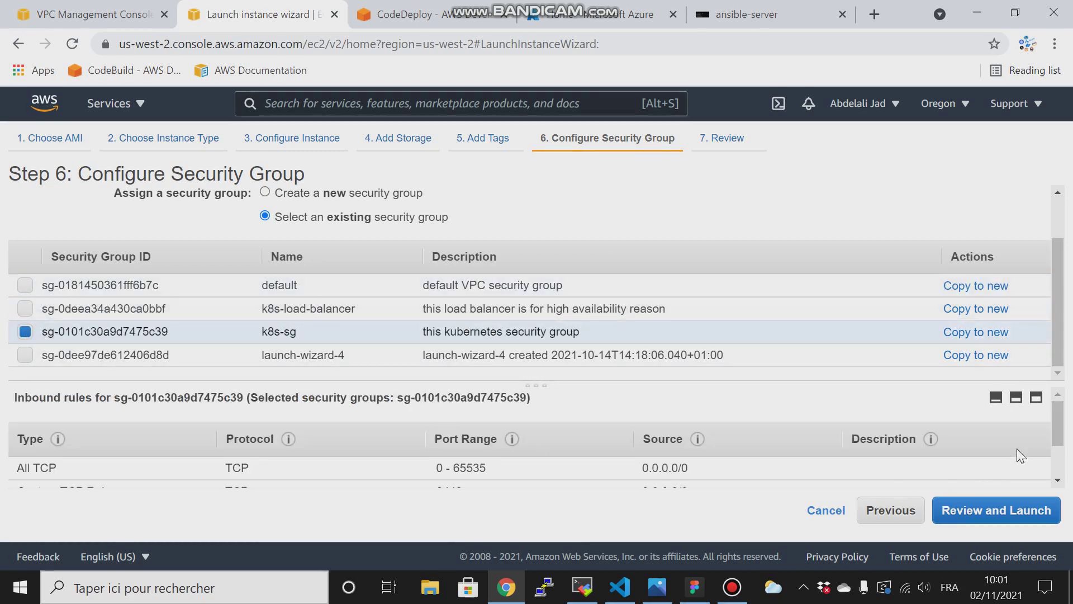
drag(1063, 418, 1060, 445)
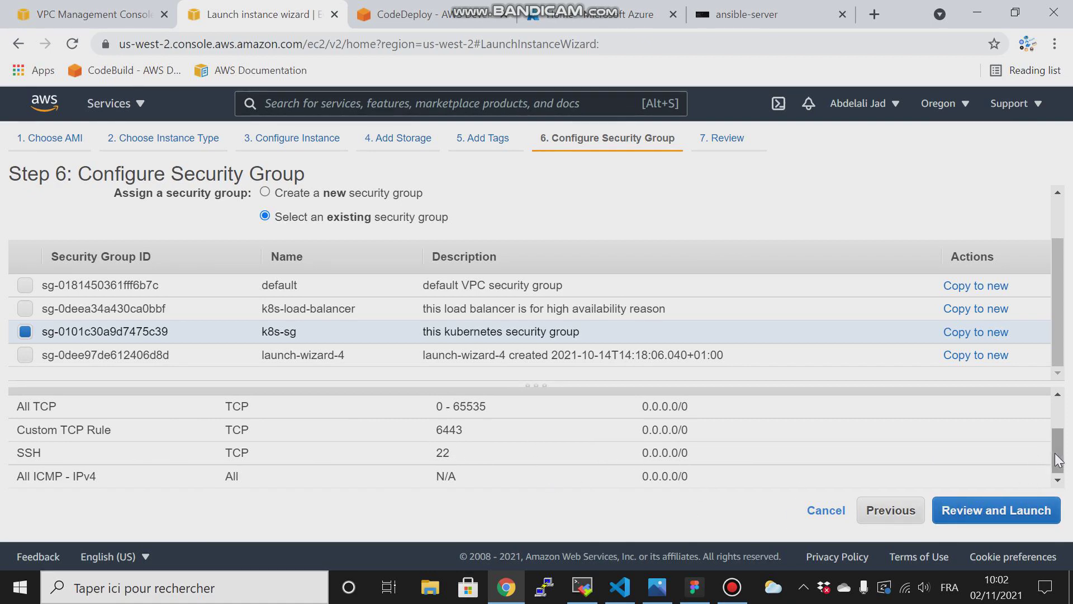
scroll(948, 461, up, 1)
scroll(947, 461, down, 1)
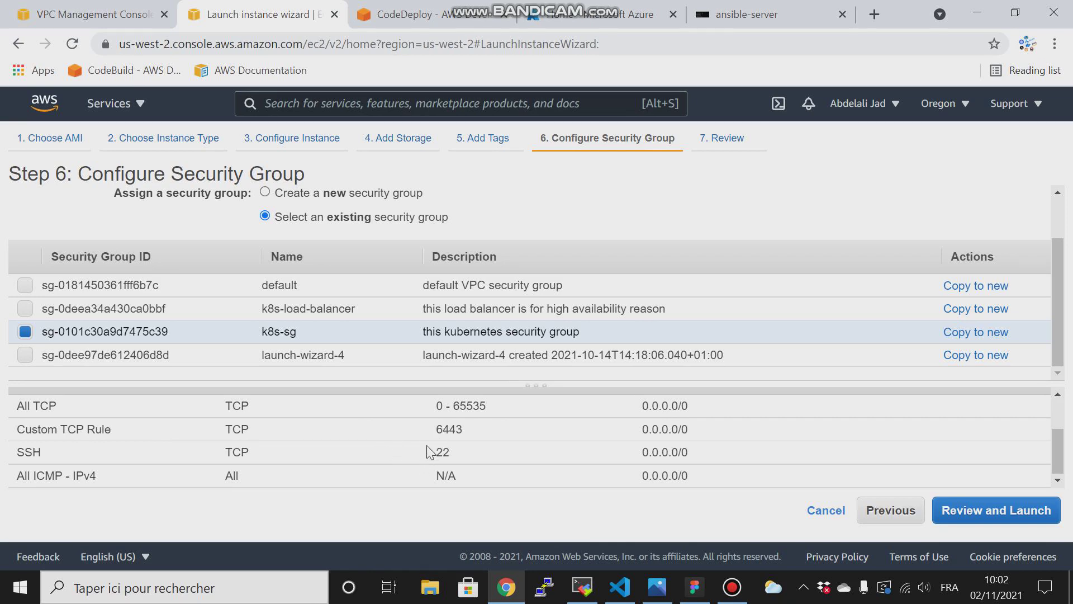
- Review the master1 configuration, launch it with the existing k8s-demo key pair, and return to the instances list
click(984, 511)
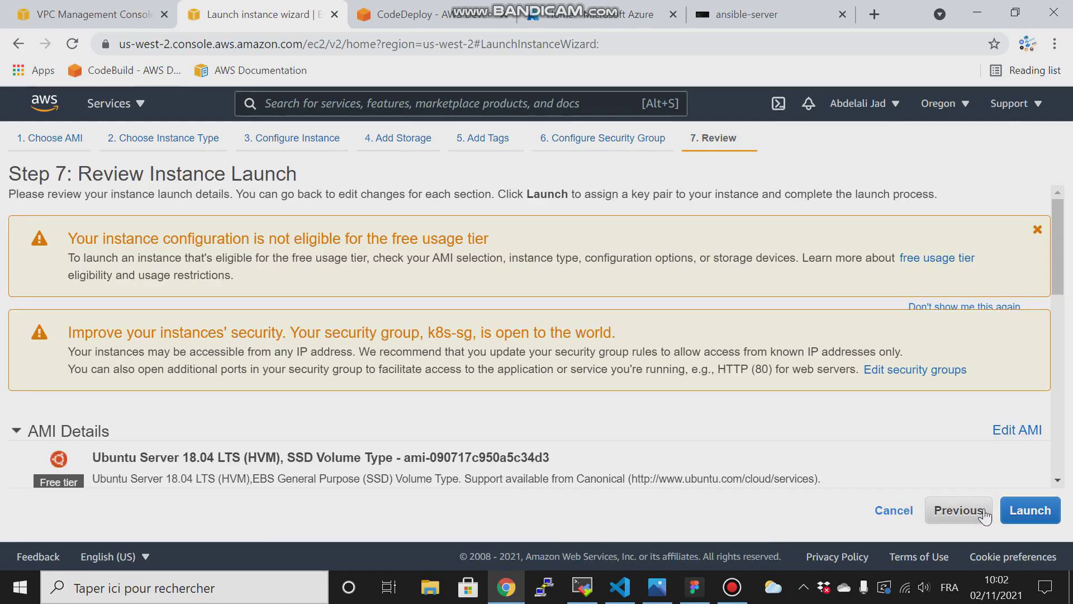
drag(1065, 238, 1063, 424)
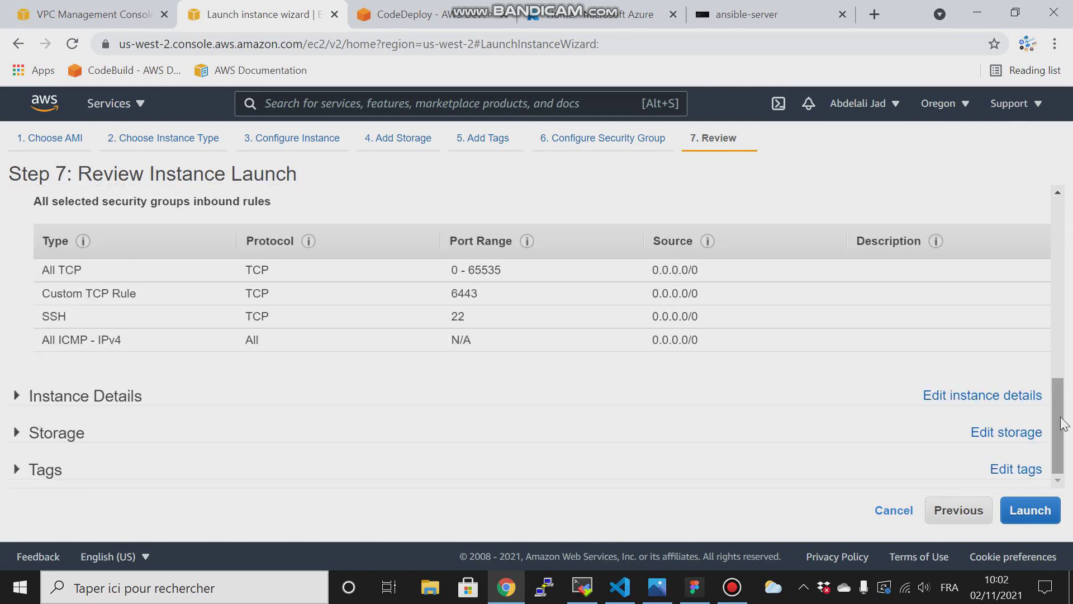
click(1030, 511)
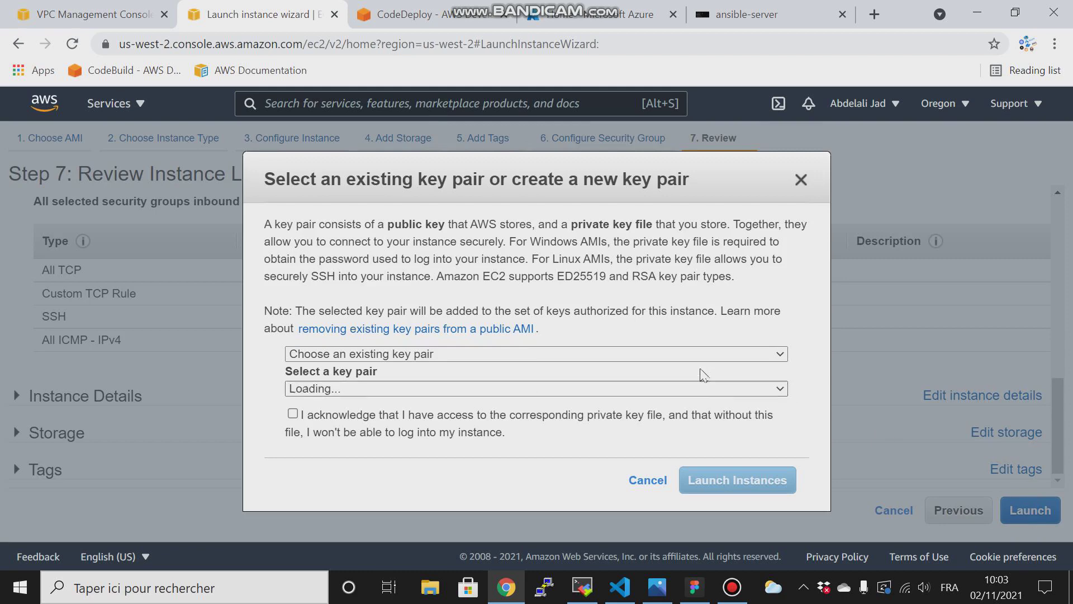
click(442, 390)
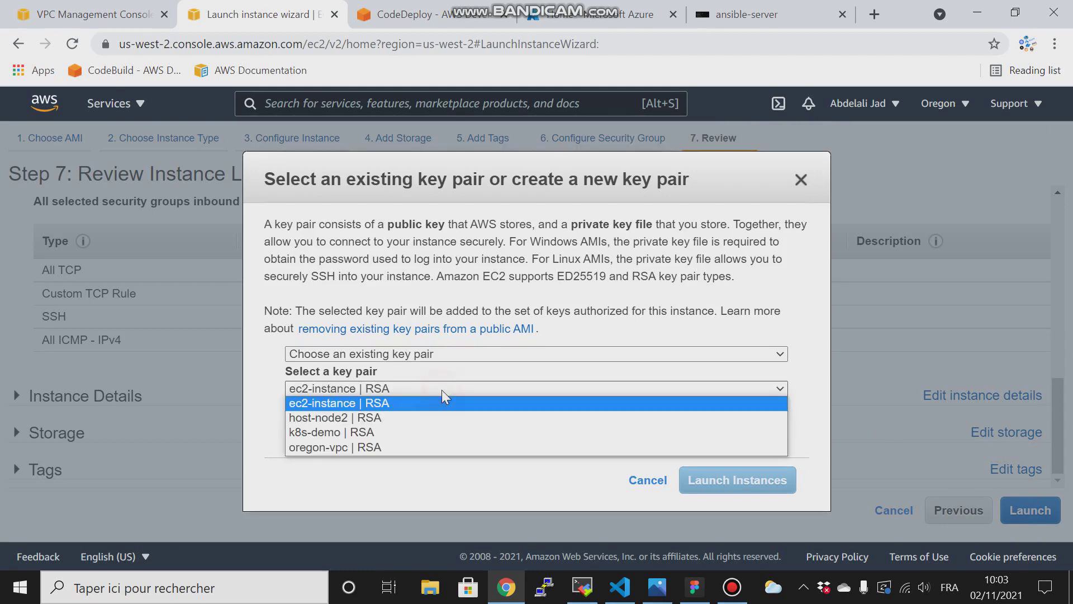
click(318, 432)
click(292, 414)
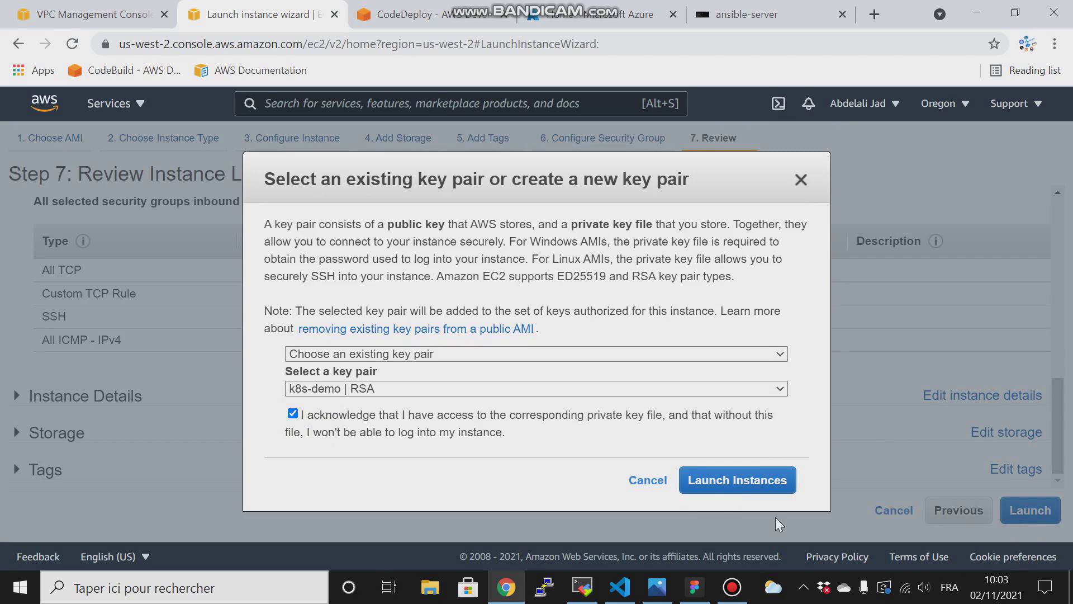
click(721, 482)
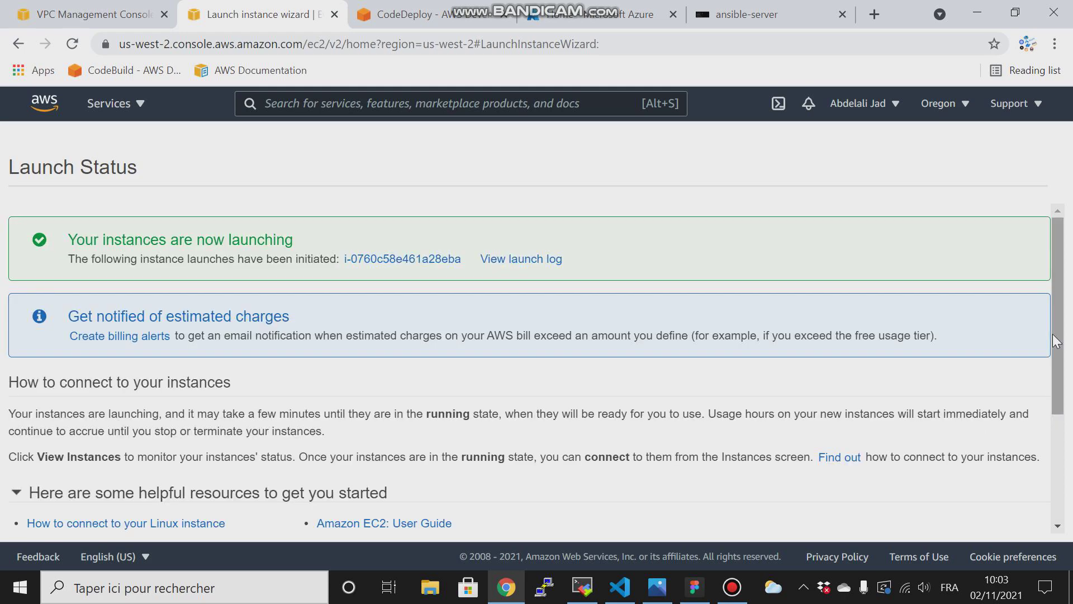
drag(1057, 243, 1054, 510)
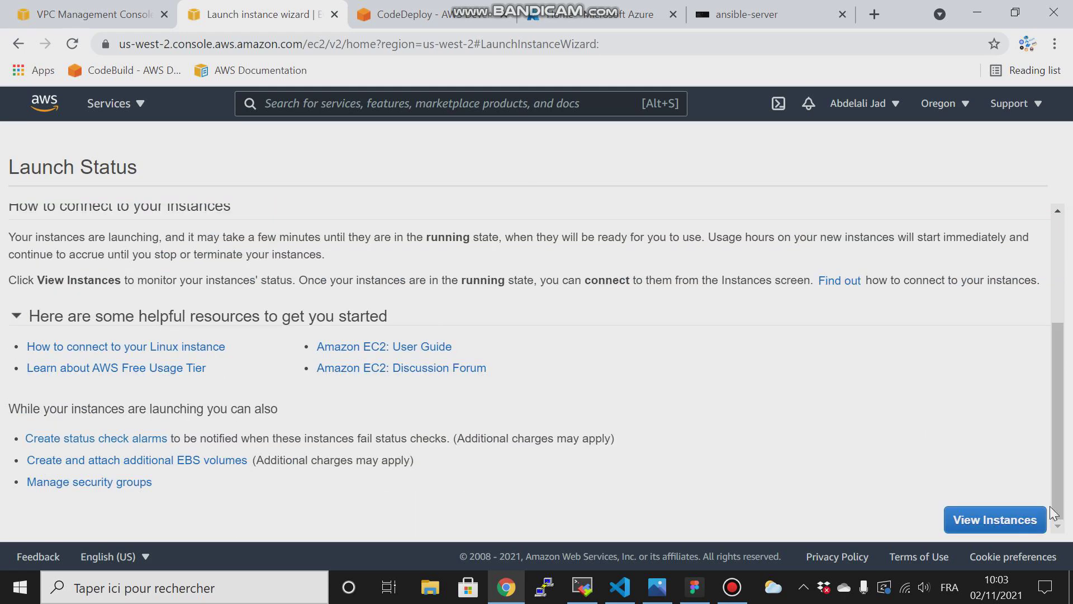
click(985, 530)
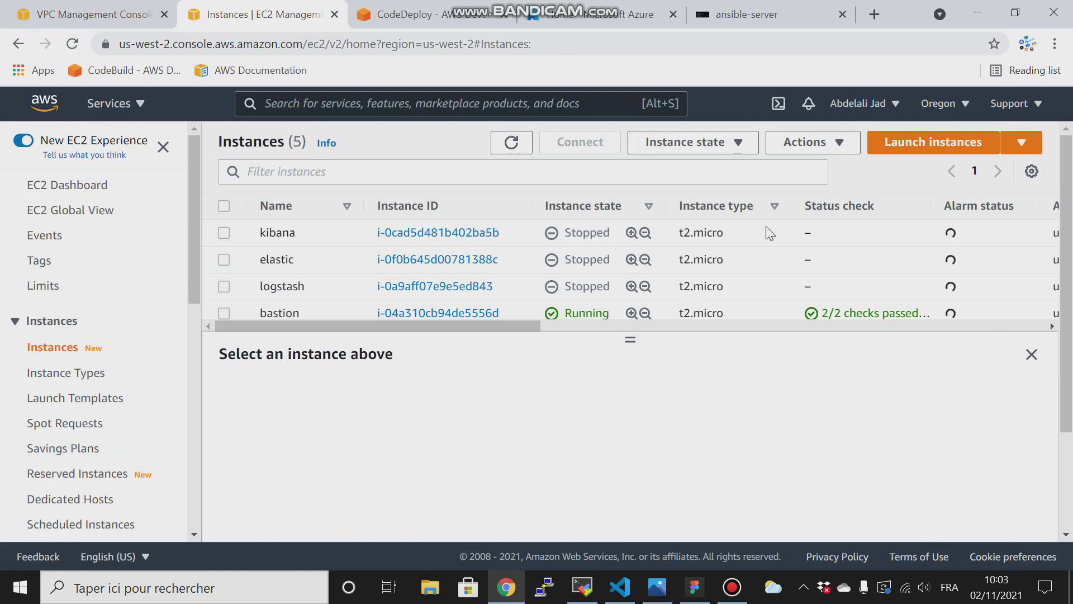
- Start a new instance launch with the Ubuntu Server 18.04 LTS image and the t2.medium instance type
click(925, 143)
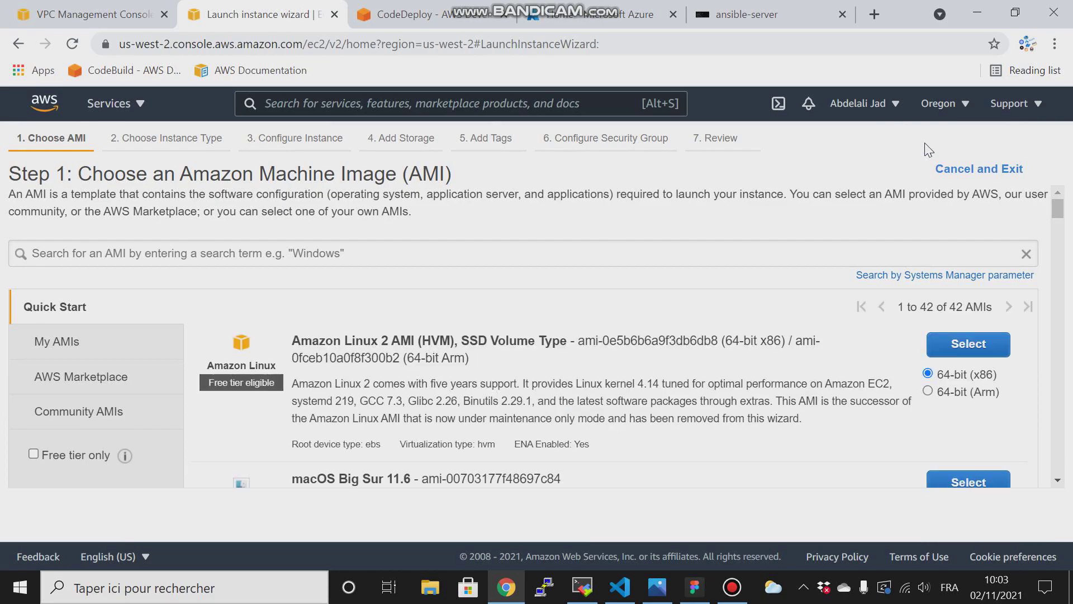
drag(1063, 217, 1065, 281)
click(971, 302)
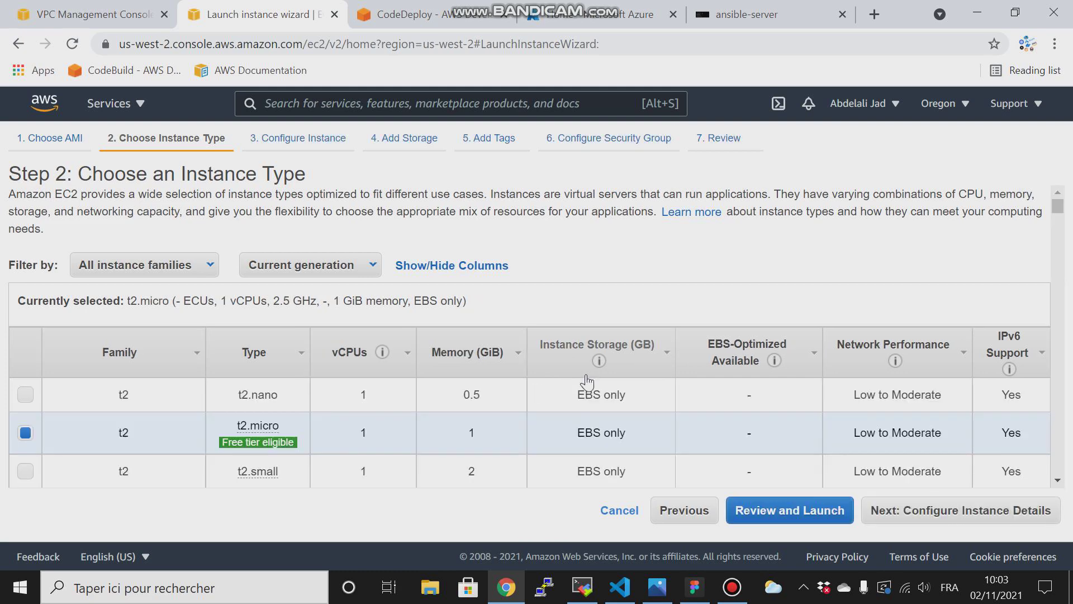
scroll(1055, 223, down, 5)
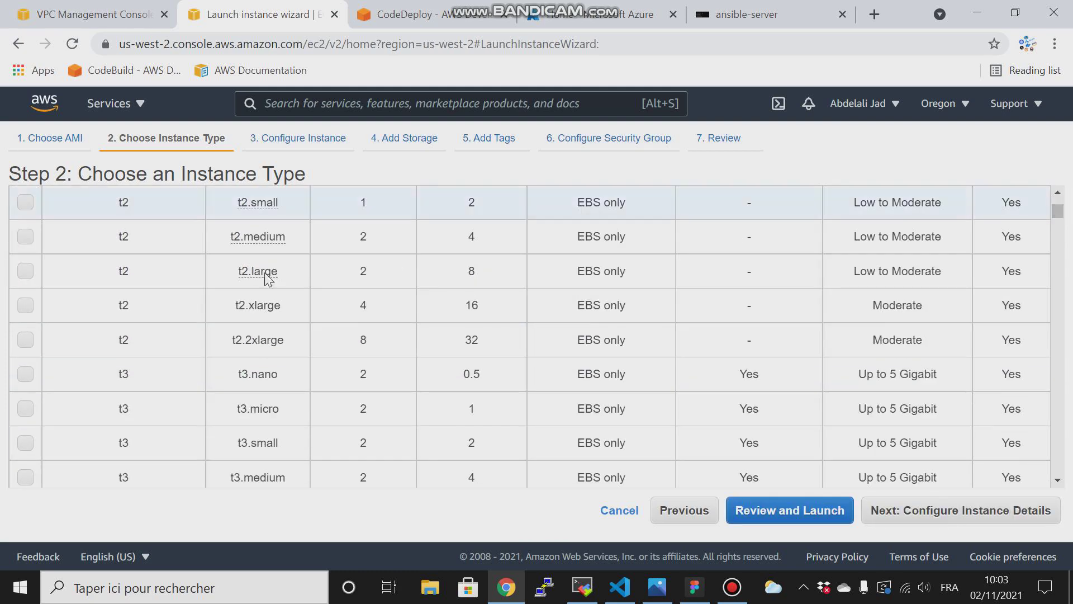
click(26, 237)
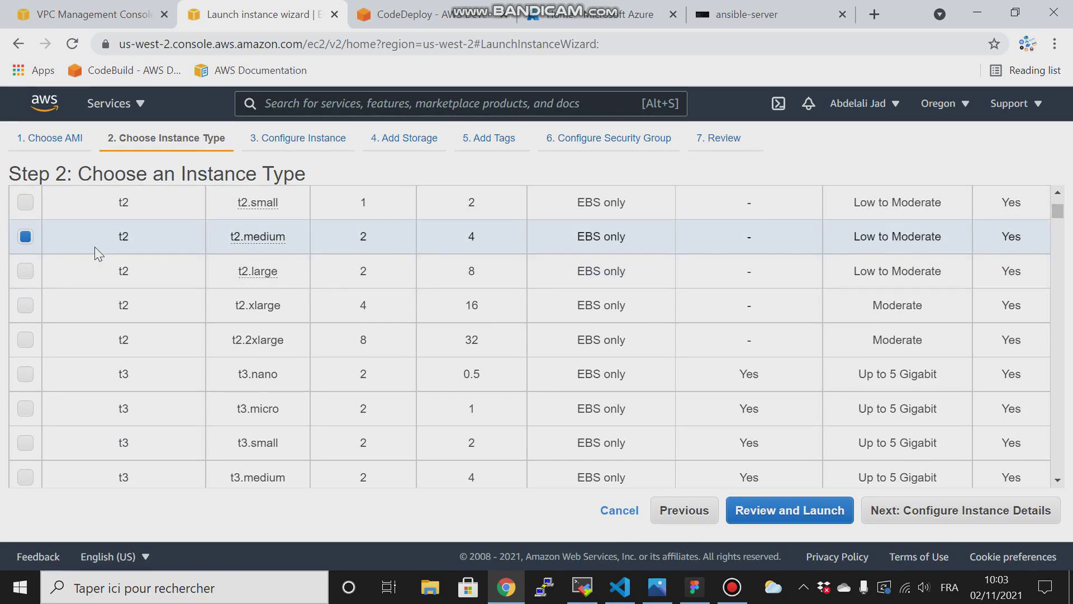
click(872, 517)
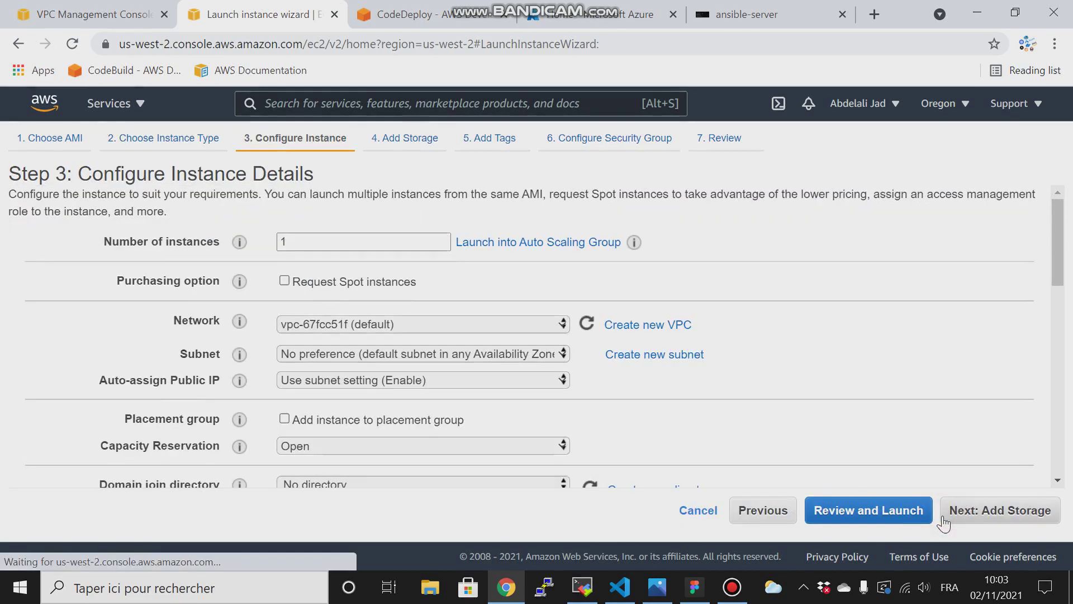
- Place the new instance in the my-vpc network on private-subnet2 and accept the default storage settings
click(349, 324)
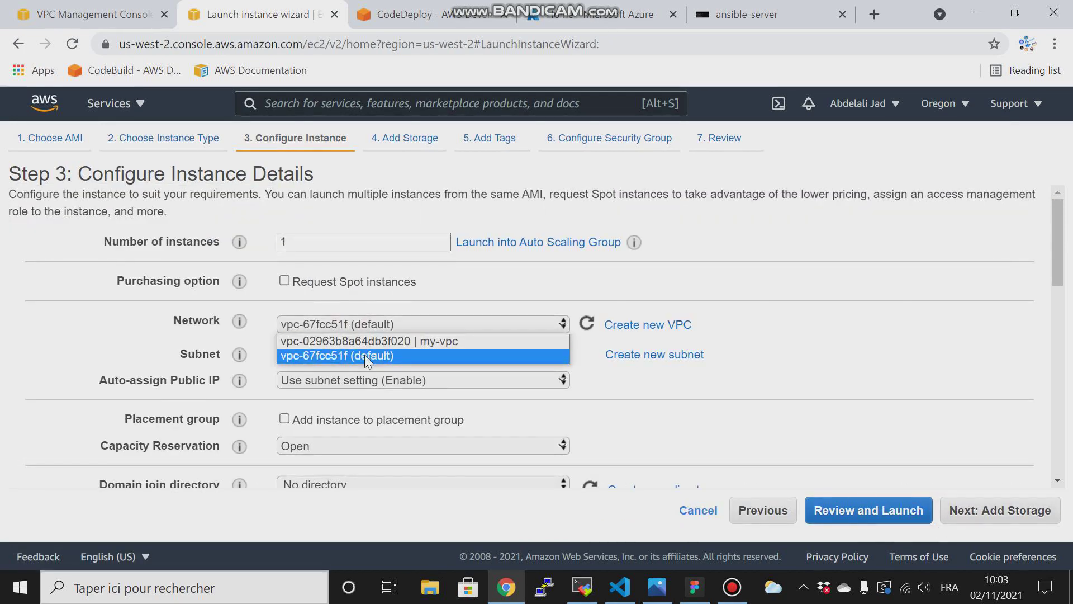
click(360, 342)
click(425, 353)
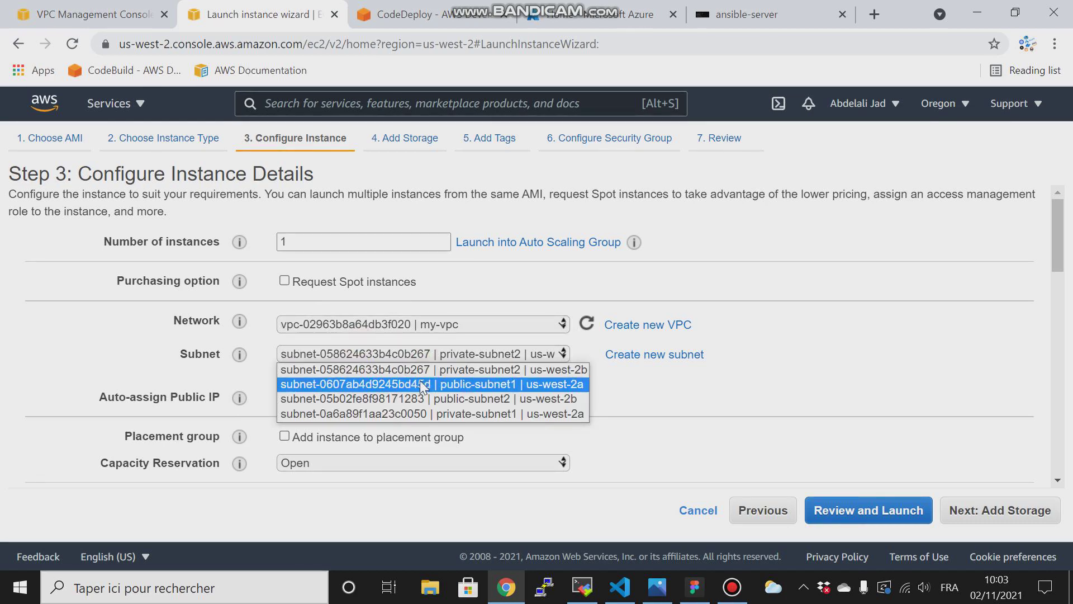
click(412, 368)
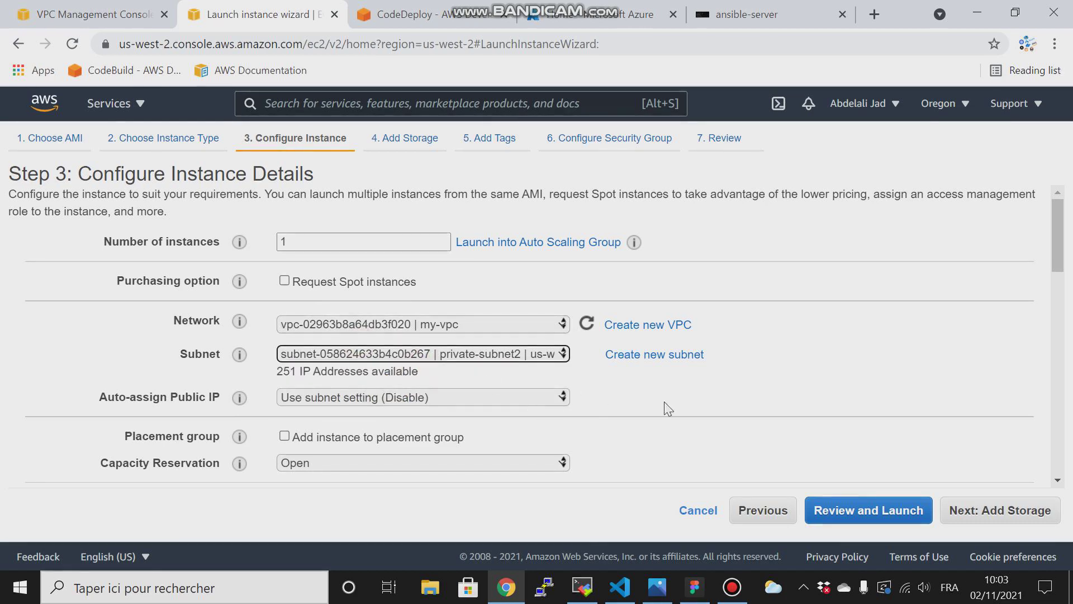
click(1005, 519)
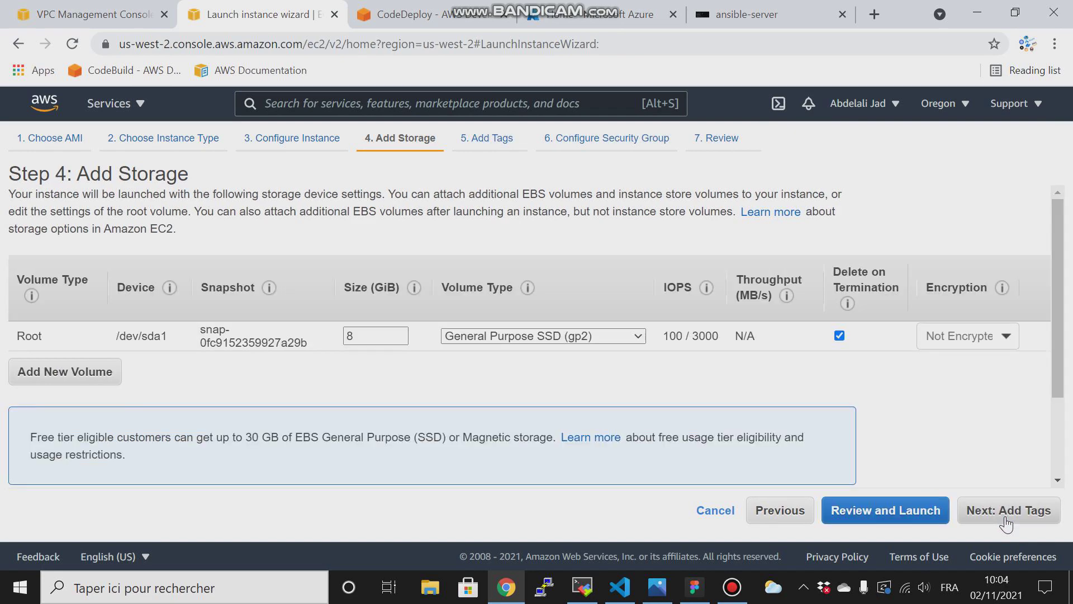
drag(1060, 275, 1056, 314)
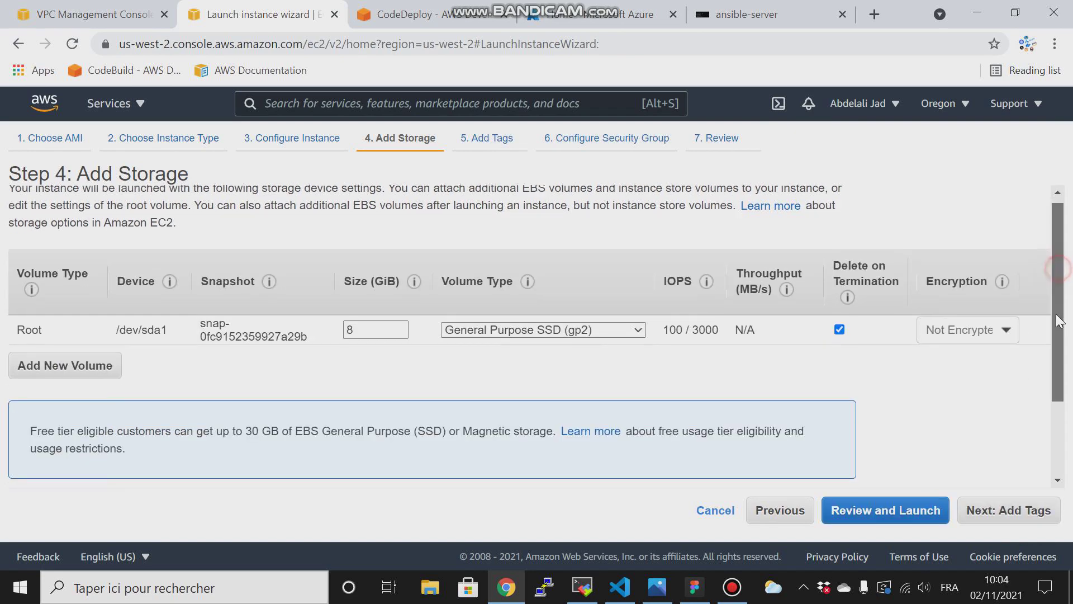
click(965, 510)
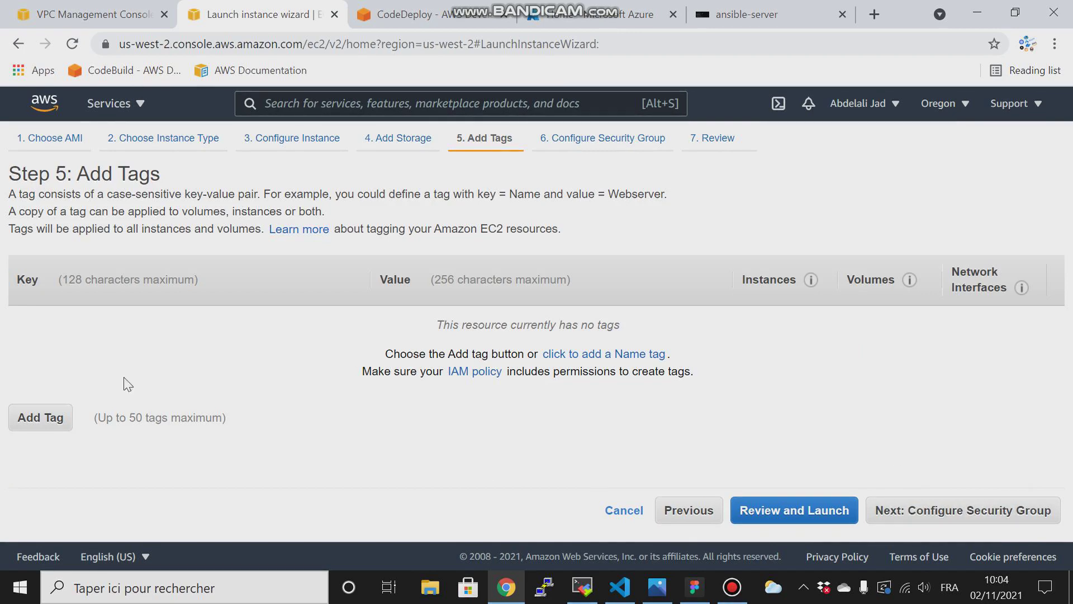
- Add a tag with key Name and value master2 to the instance and proceed to the security group settings
click(25, 423)
click(78, 334)
click(88, 362)
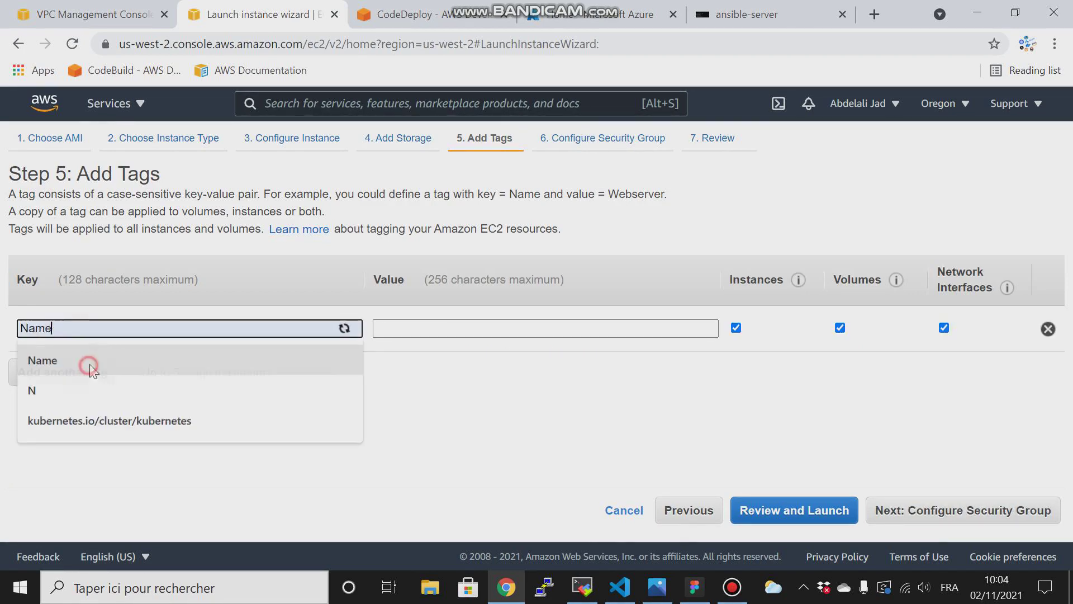
click(405, 328)
text(master2)
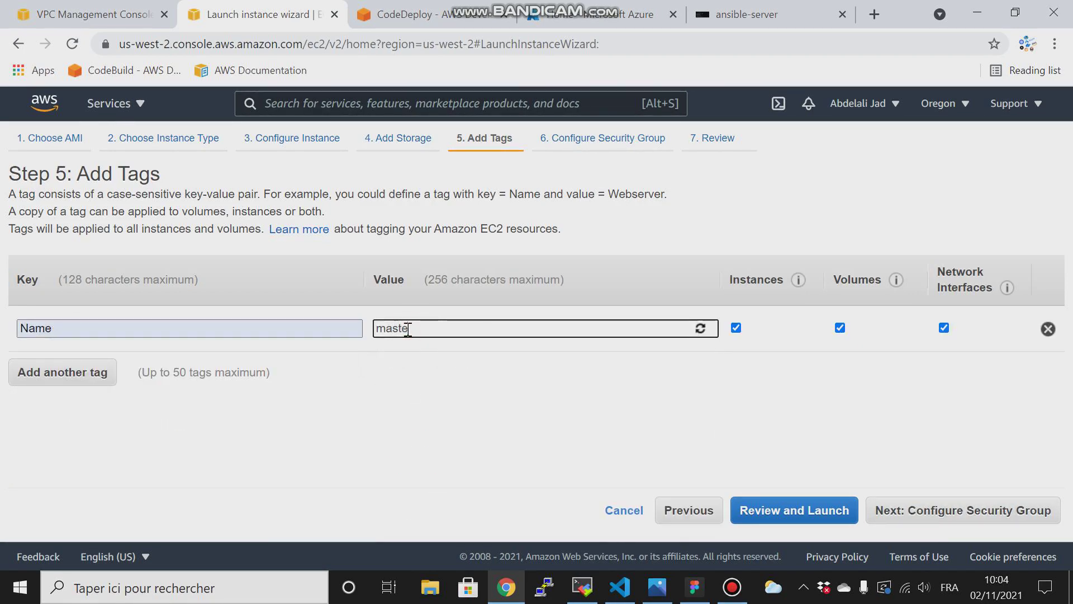
click(1000, 517)
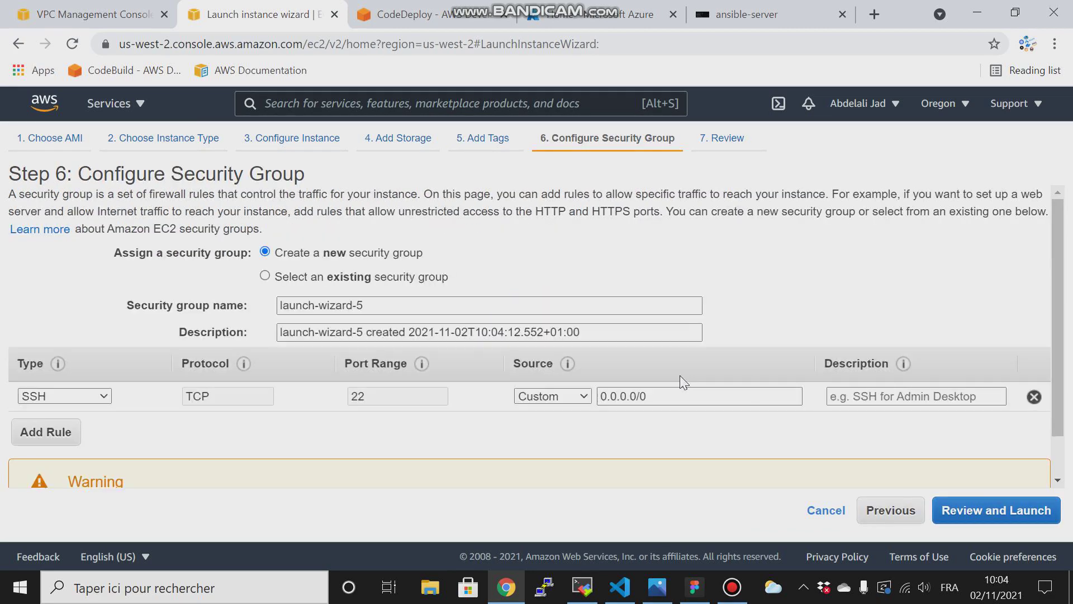
- Assign the existing k8s-sg security group to the master2 instance and proceed to the launch review
click(265, 276)
drag(1058, 407, 1065, 450)
click(998, 511)
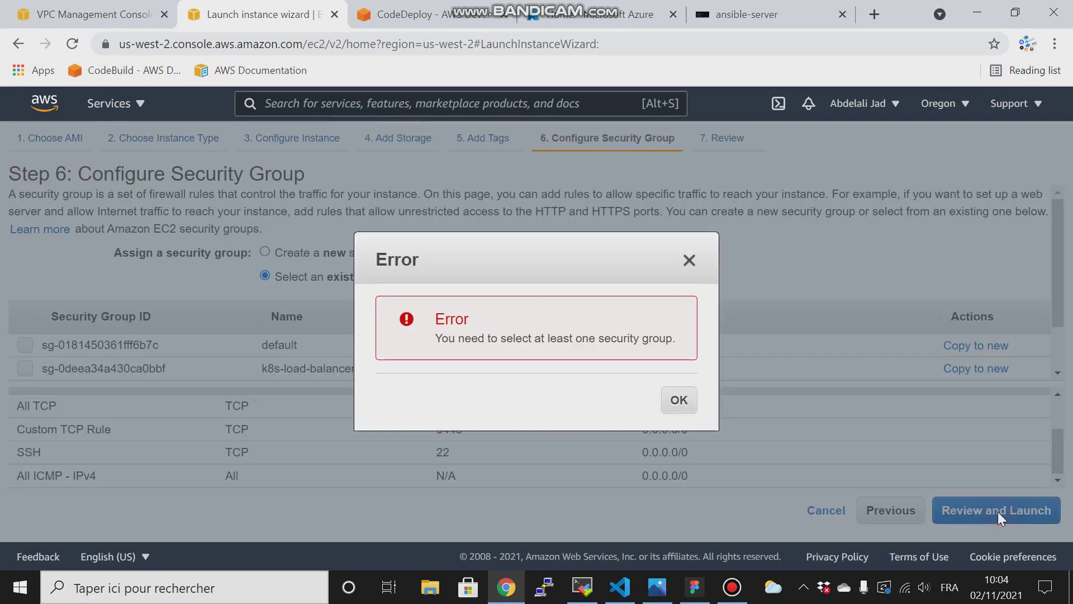
click(692, 397)
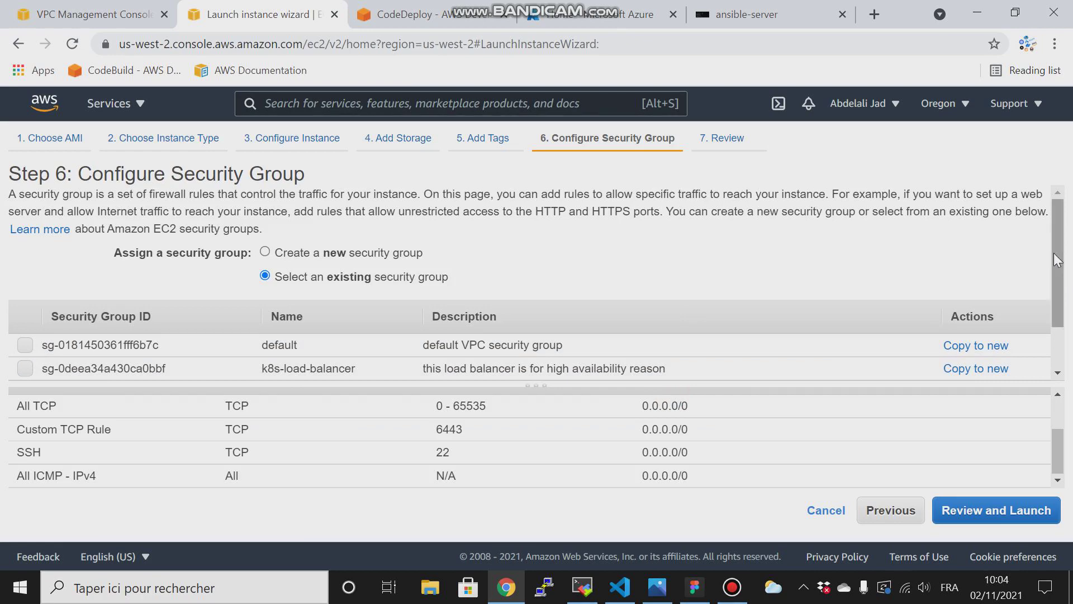
drag(1056, 260, 1057, 299)
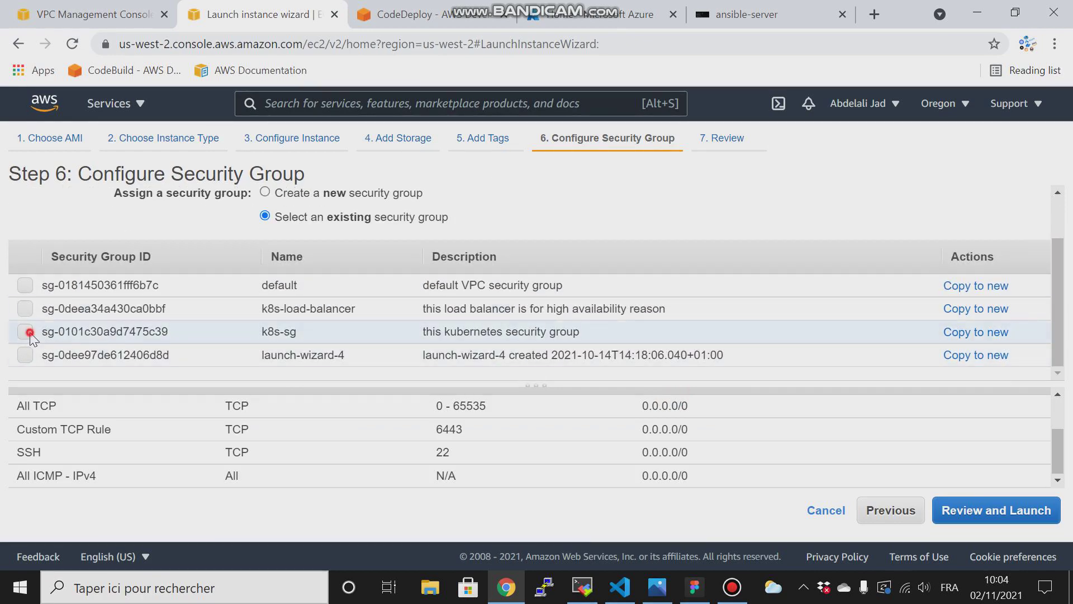
click(24, 332)
click(1025, 517)
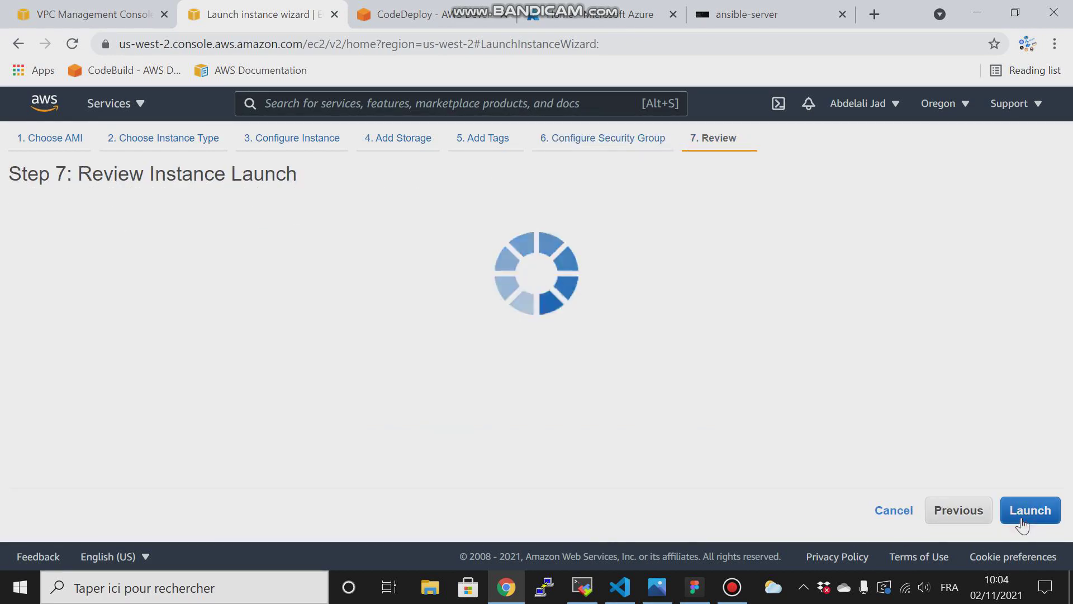
- Launch the master2 instance with the existing k8s-demo key pair and go back to the instances list
click(1025, 509)
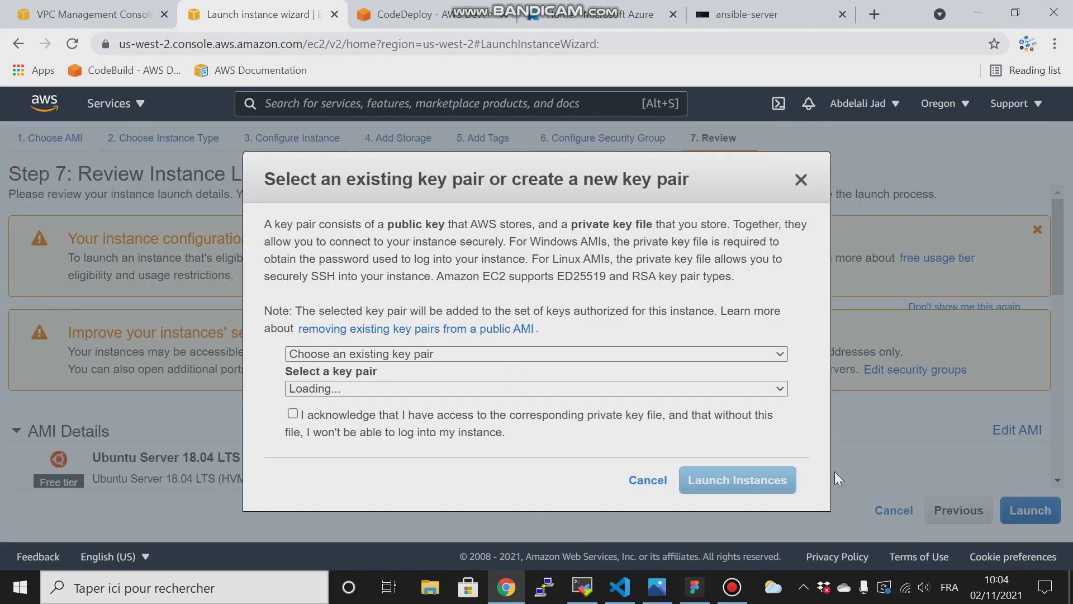
click(696, 386)
click(363, 432)
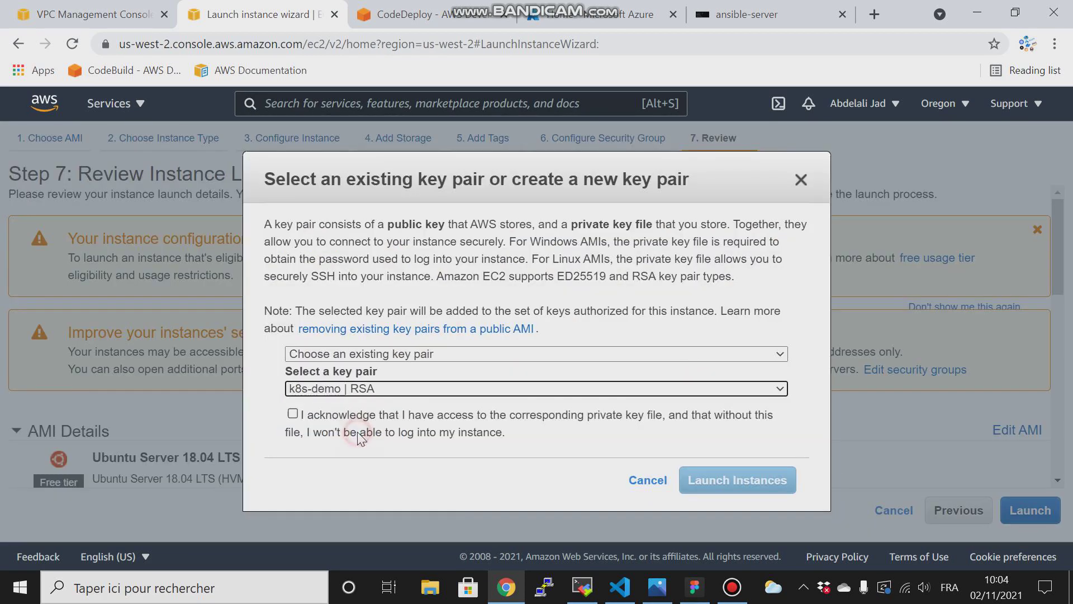
click(292, 414)
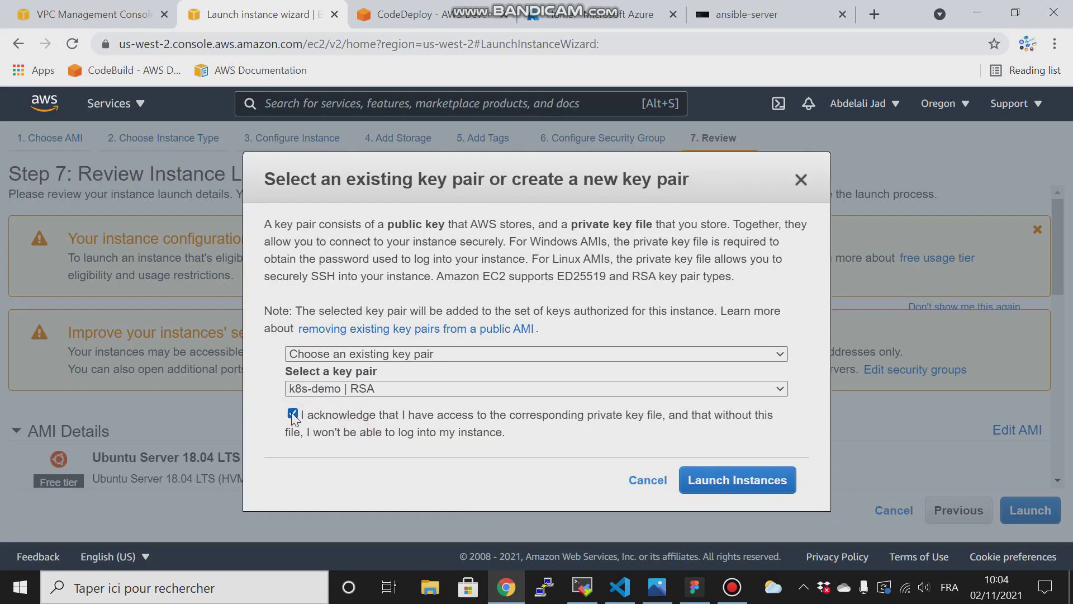
click(772, 481)
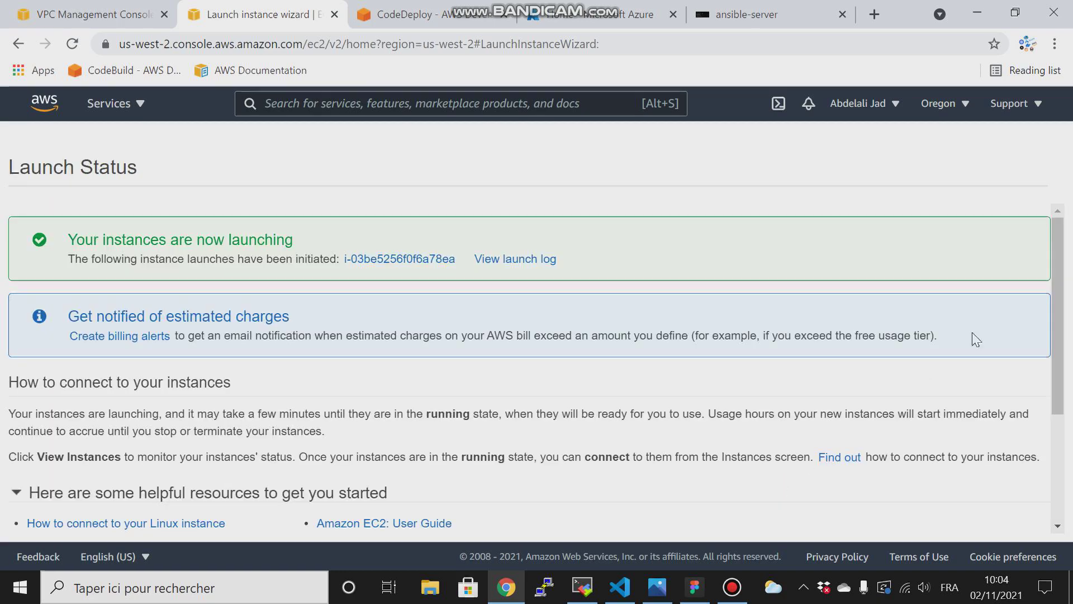
click(1054, 226)
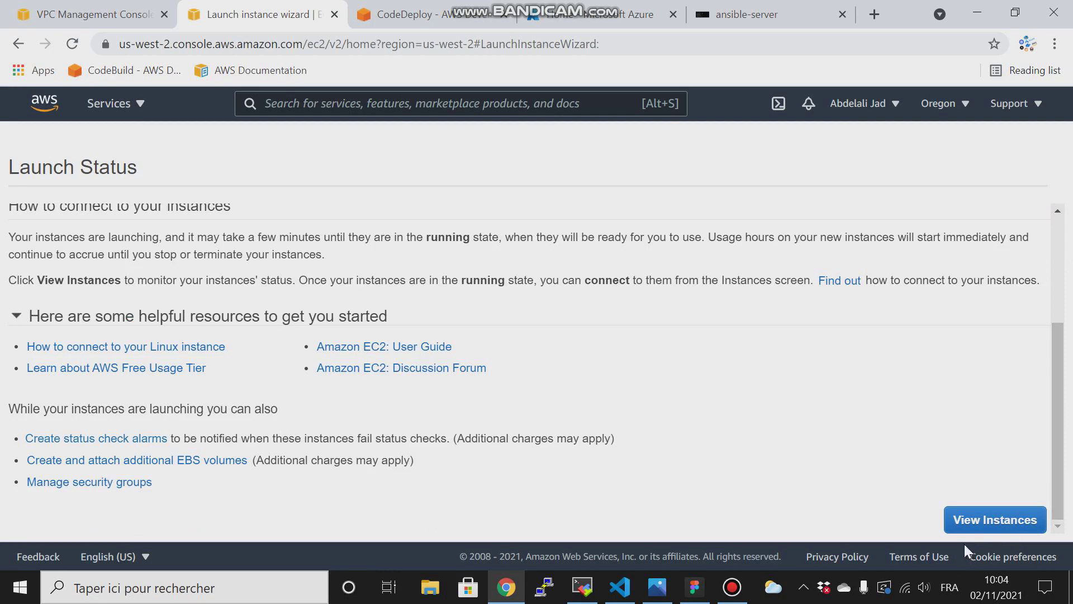
click(971, 525)
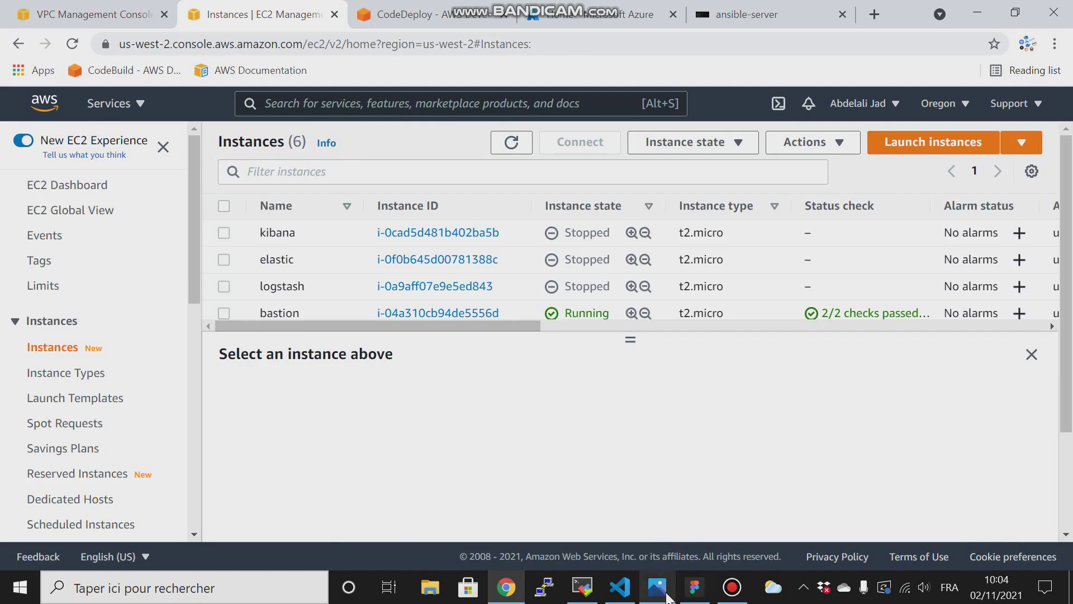
- Switch to Figma to examine the full Kubernetes high-availability architecture diagram, and return to the EC2 instances list
click(694, 593)
click(693, 594)
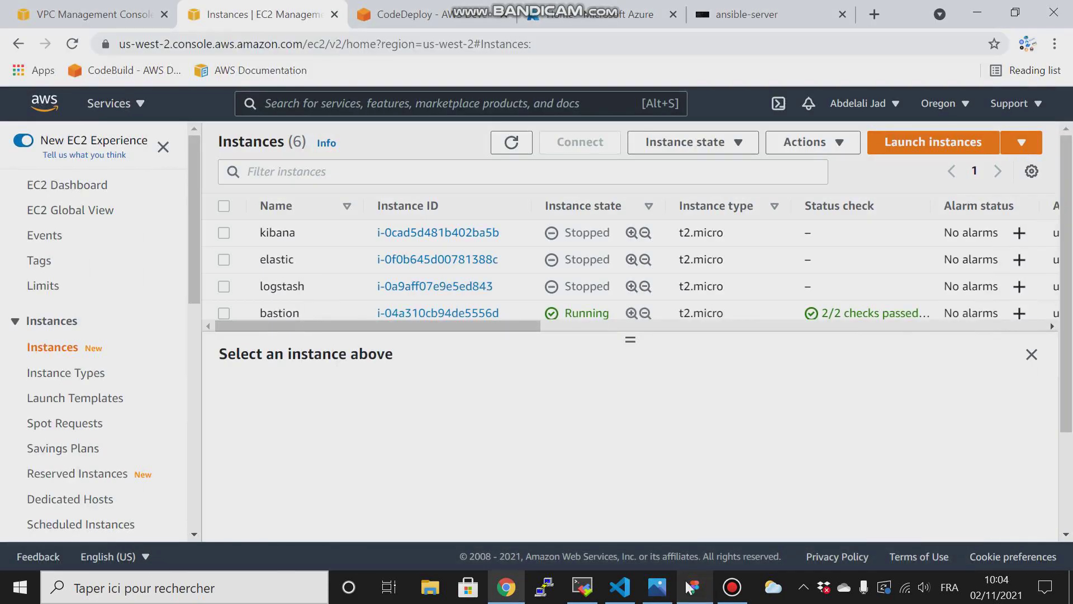
click(694, 593)
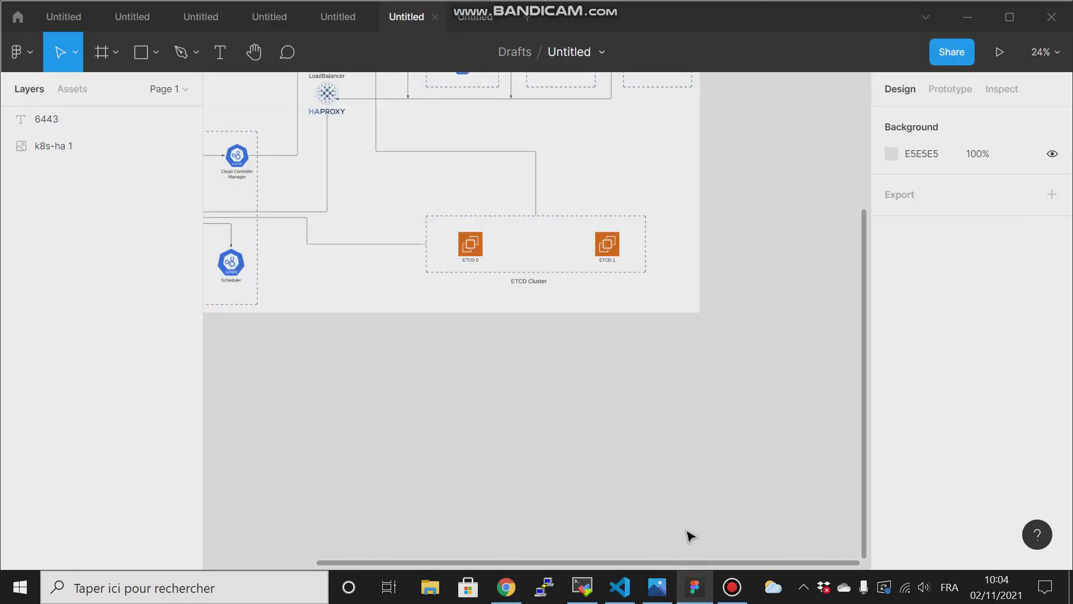
drag(643, 563, 505, 556)
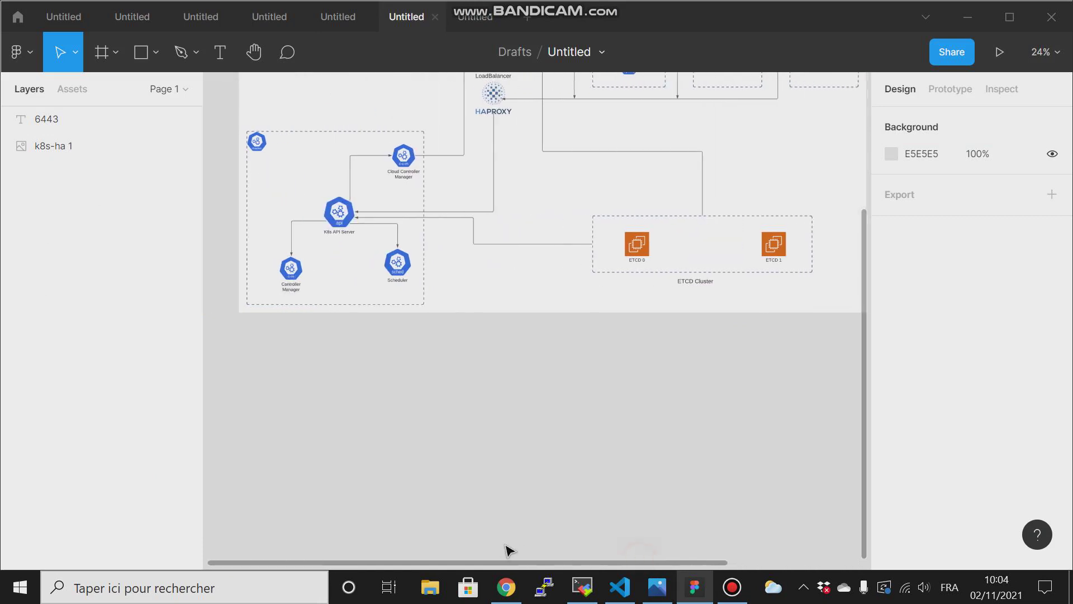
drag(865, 388, 858, 216)
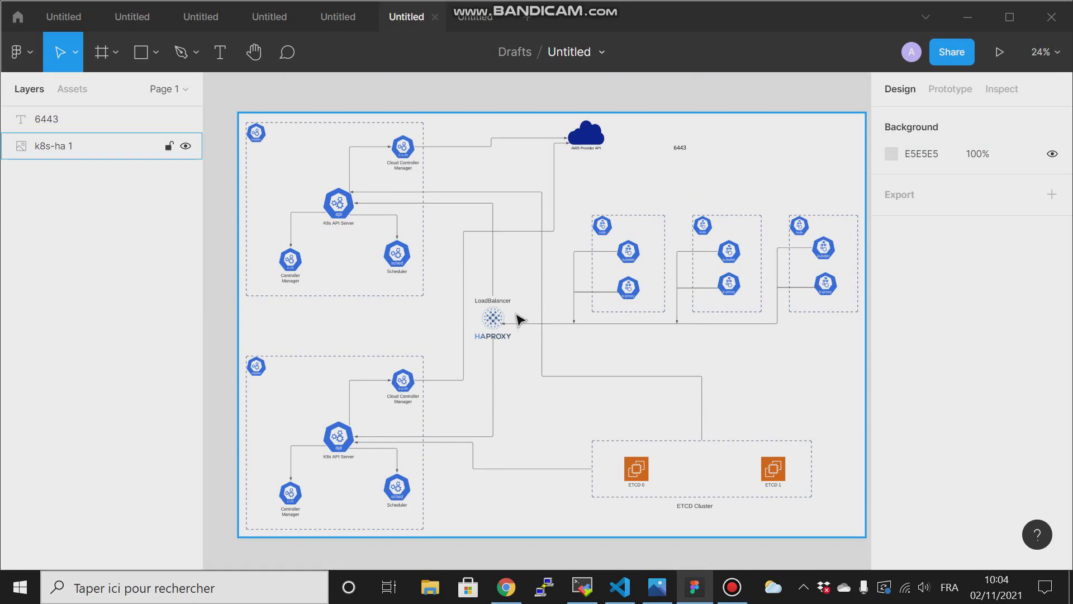
click(971, 17)
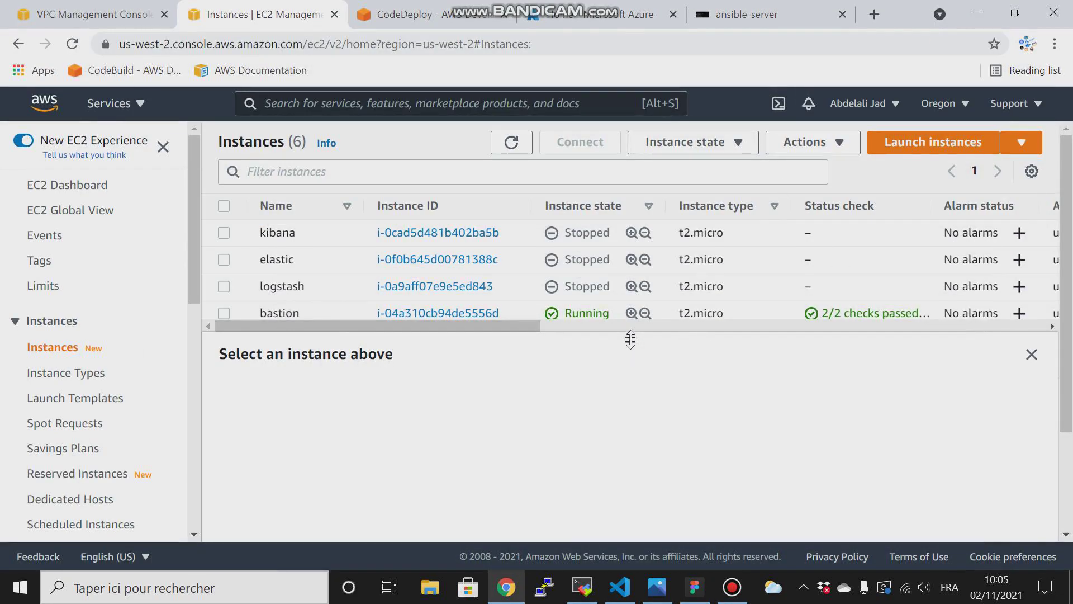
- Enlarge the EC2 instances list to show master1 and master2, and check the architecture diagram in Figma once more
drag(631, 339, 630, 416)
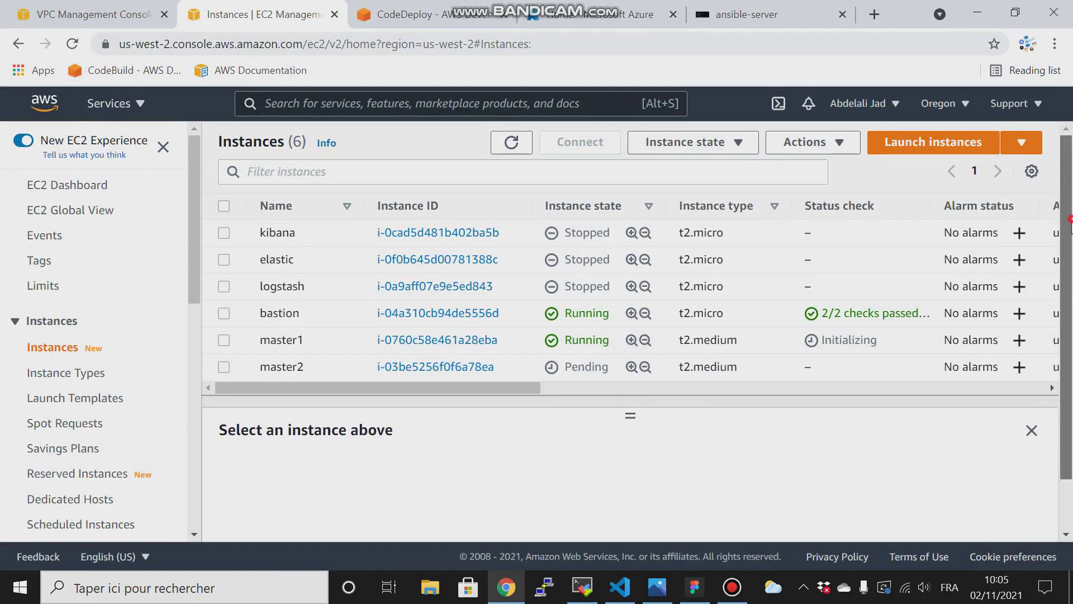
click(696, 587)
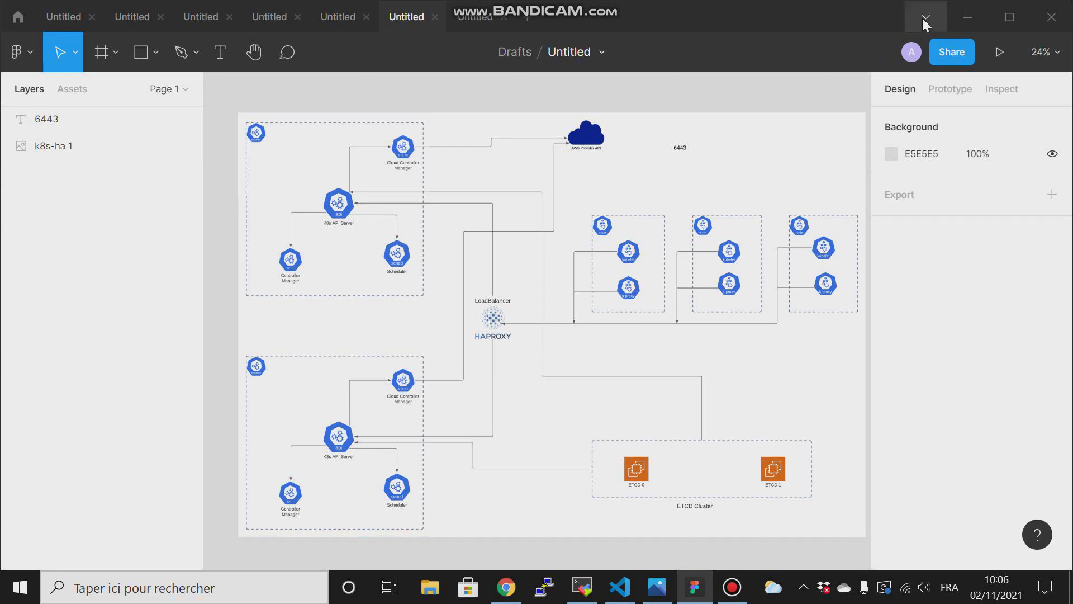
click(967, 19)
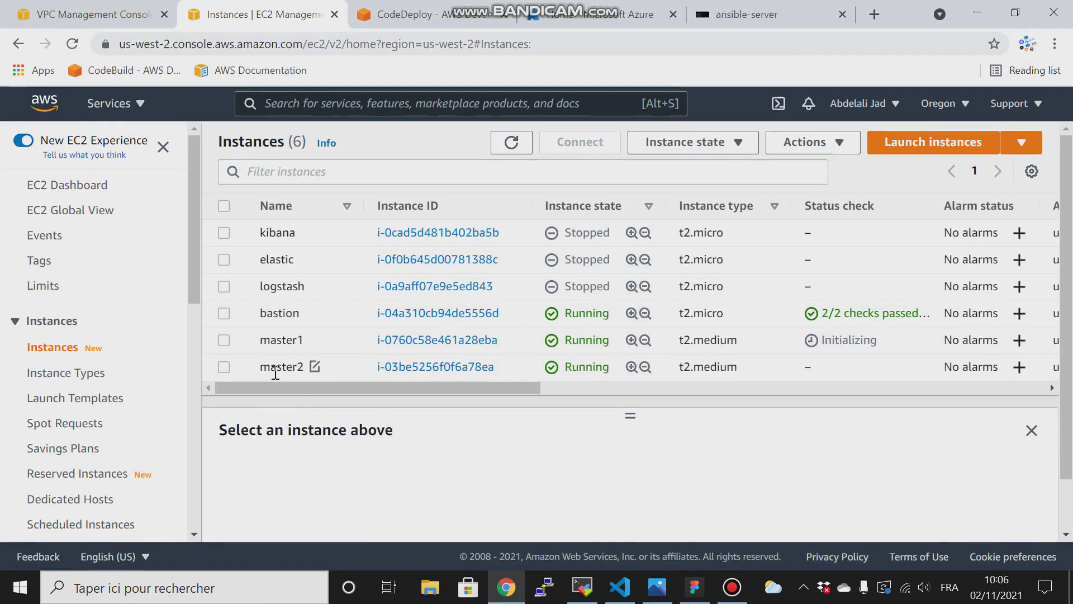
- Start a new instance launch with the 64-bit x86 Ubuntu Server 18.04 LTS image and keep the t2.micro type
click(922, 149)
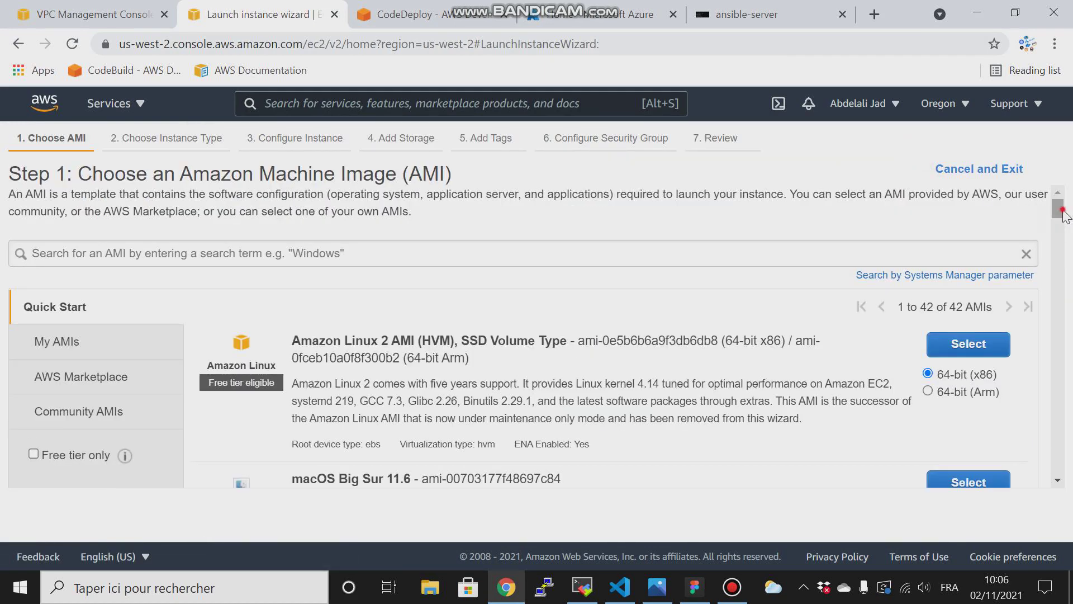
scroll(1062, 217, down, 1)
drag(1065, 220, 1071, 278)
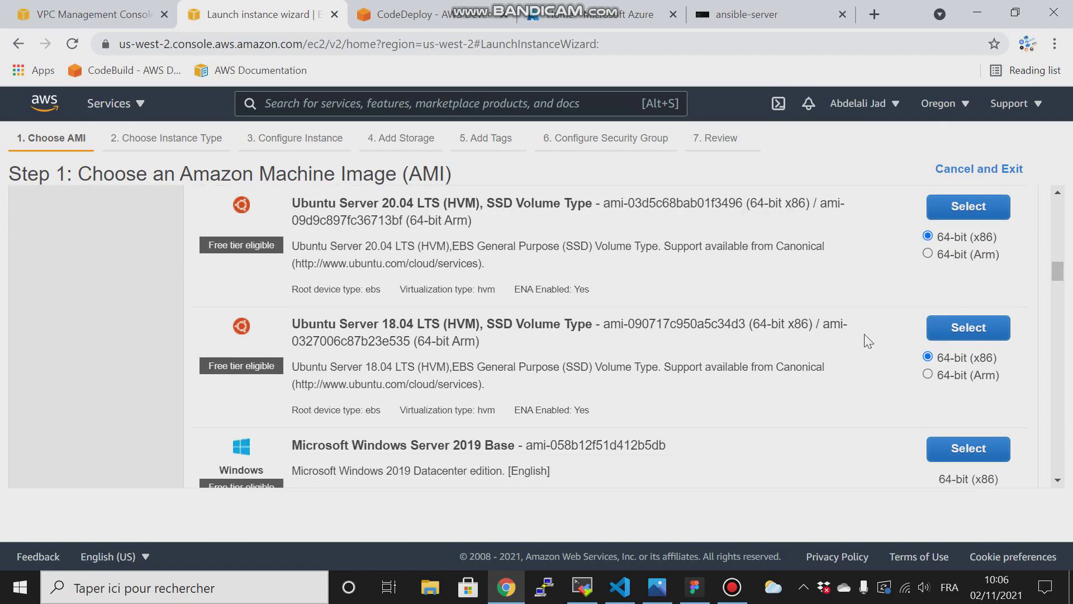
click(969, 328)
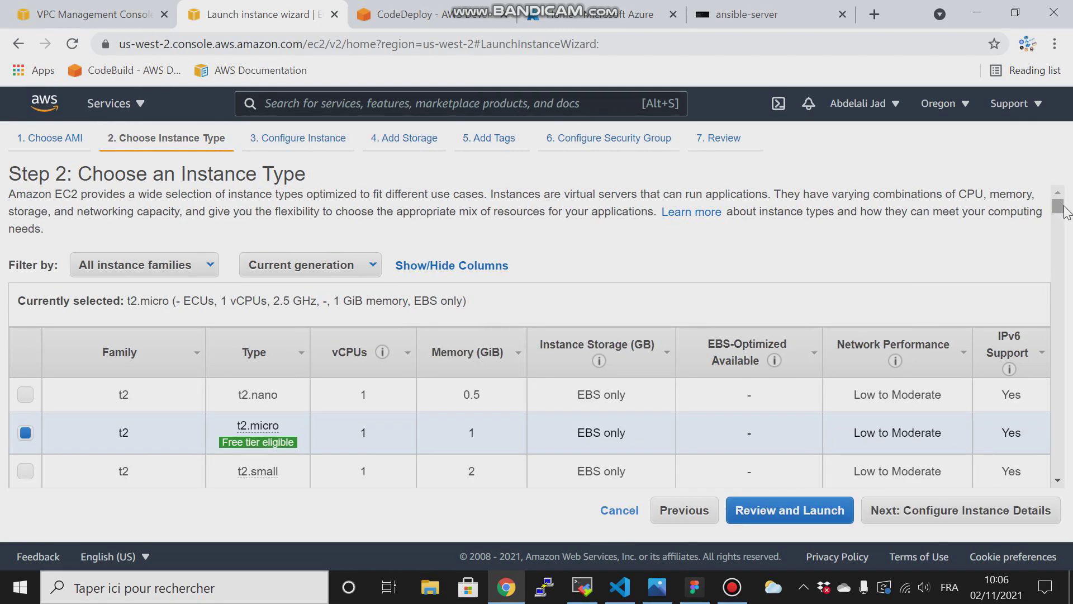
drag(1062, 207, 1065, 217)
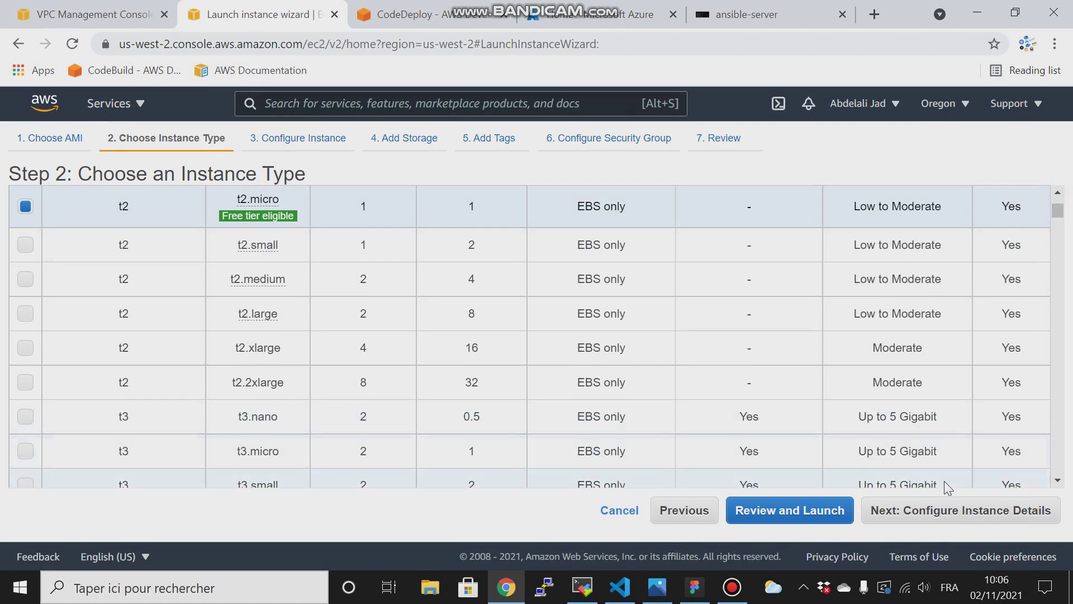
mouse_move(256, 217)
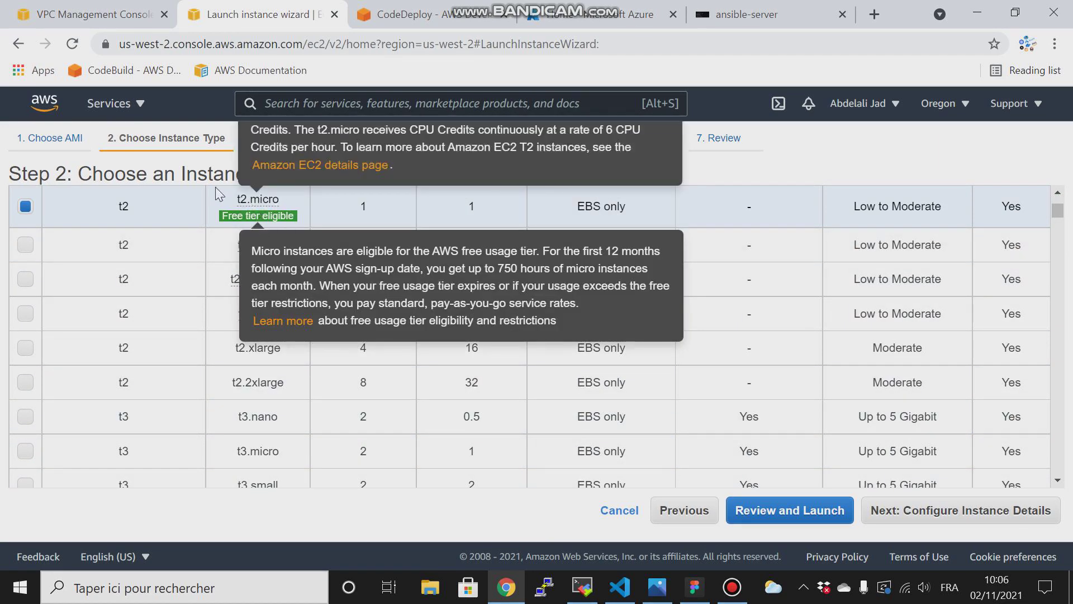
click(969, 510)
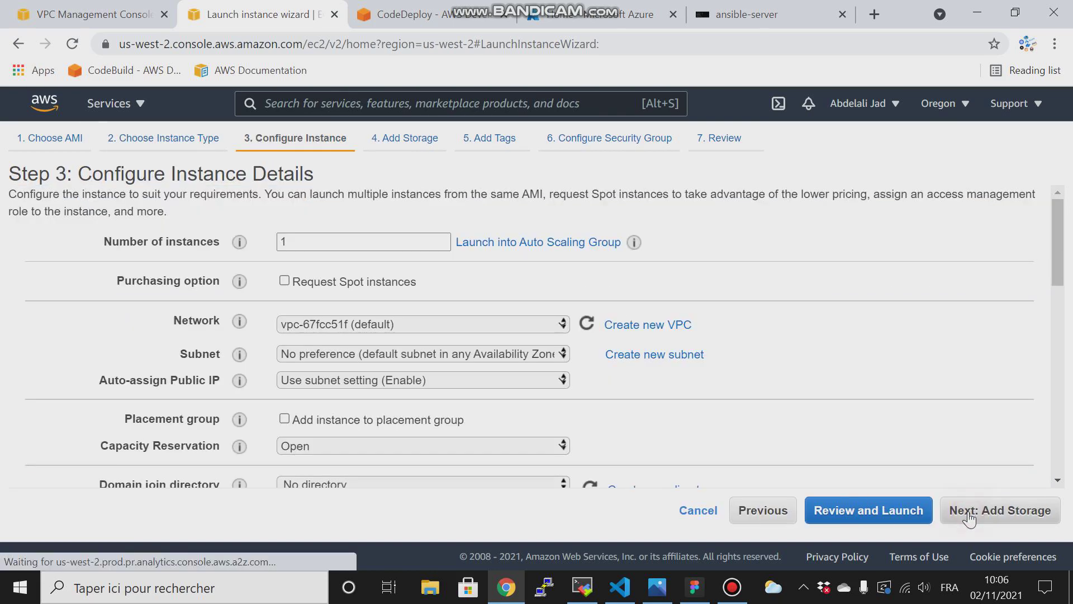
- Set the number of instances to 2, place them in my-vpc on public-subnet1, and accept the default storage
double_click(308, 242)
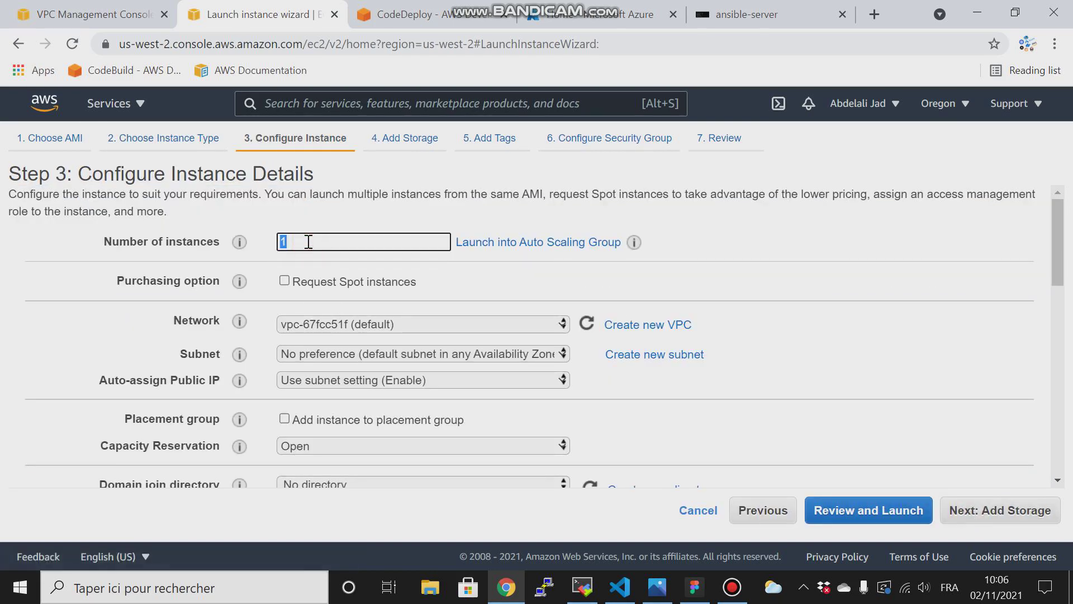
text(2)
click(344, 324)
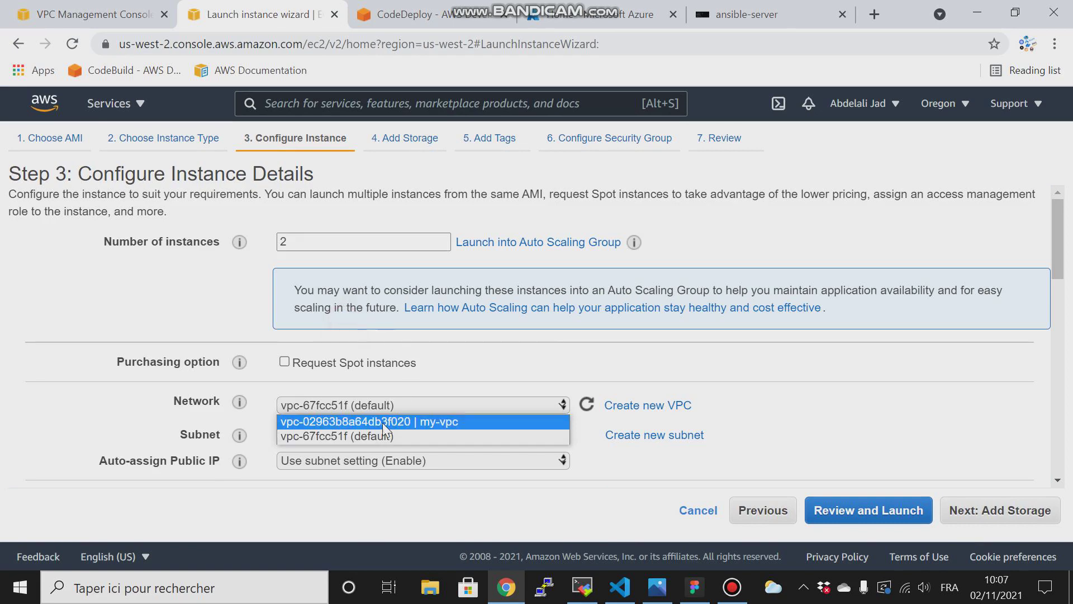
click(382, 422)
click(434, 435)
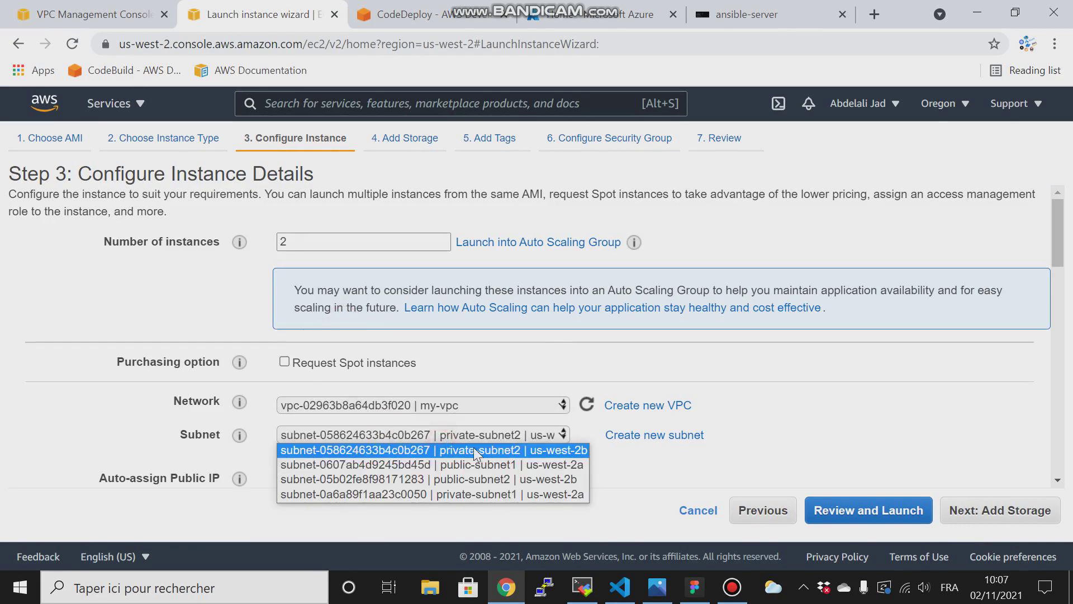
click(475, 471)
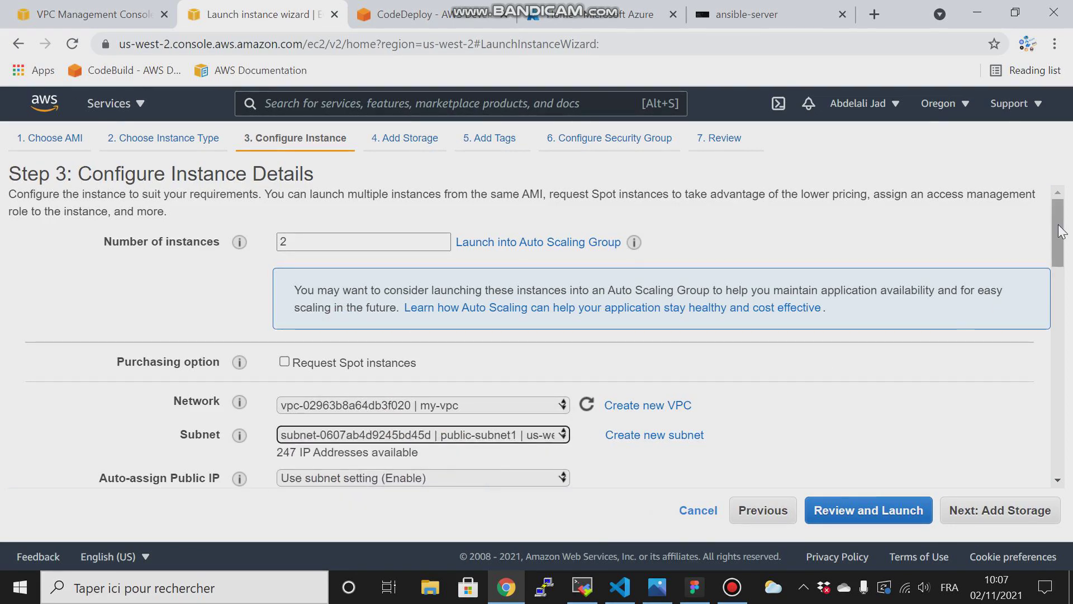
drag(1061, 232, 1062, 237)
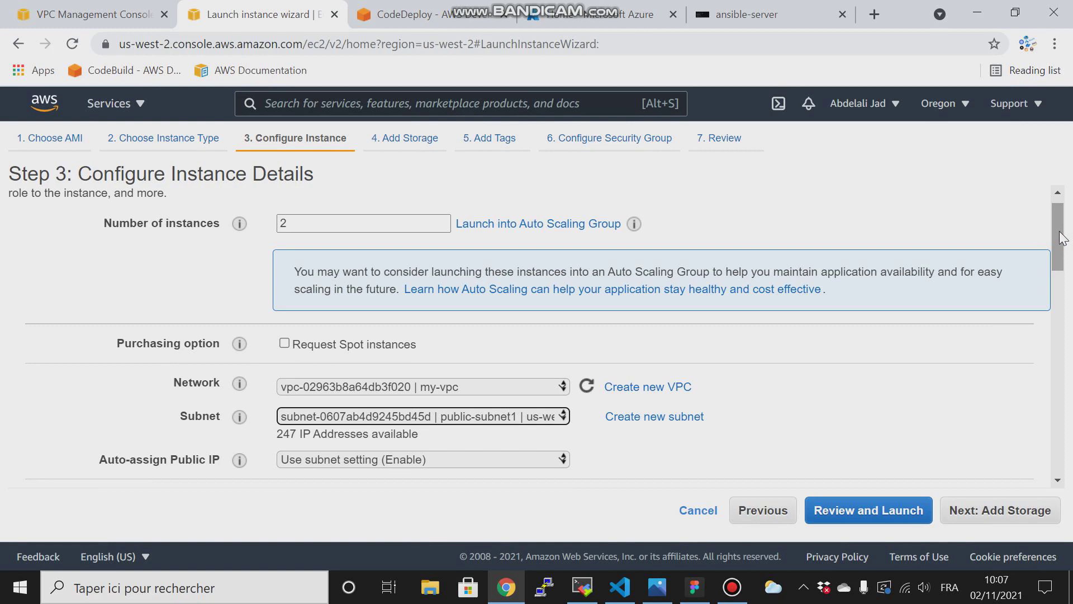
click(988, 510)
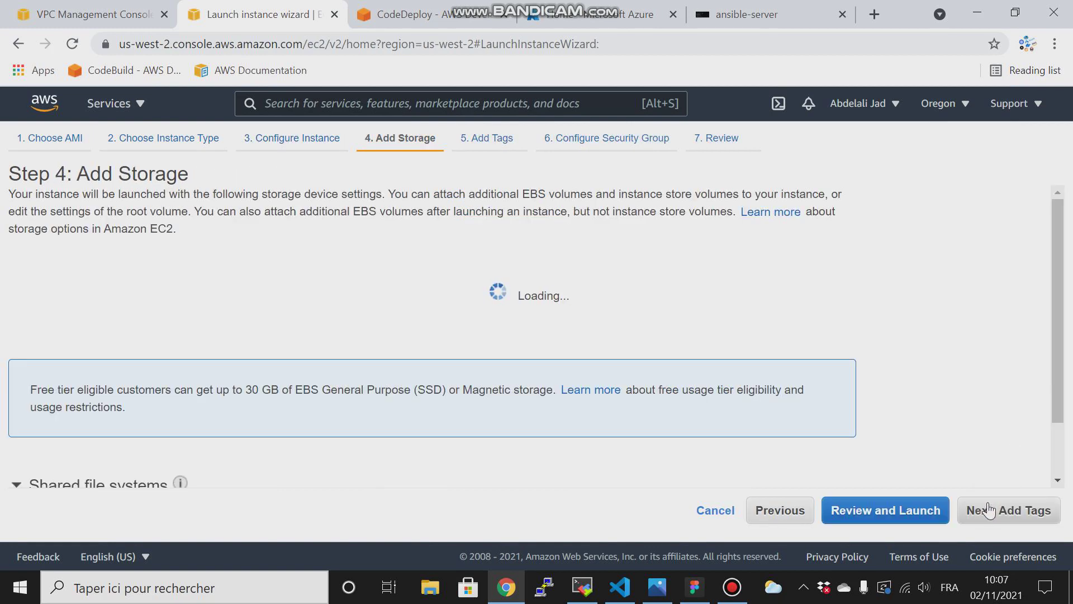
click(1020, 510)
- Skip the tags, assign the existing k8s-sg security group to the two instances, and proceed to the launch review
click(985, 513)
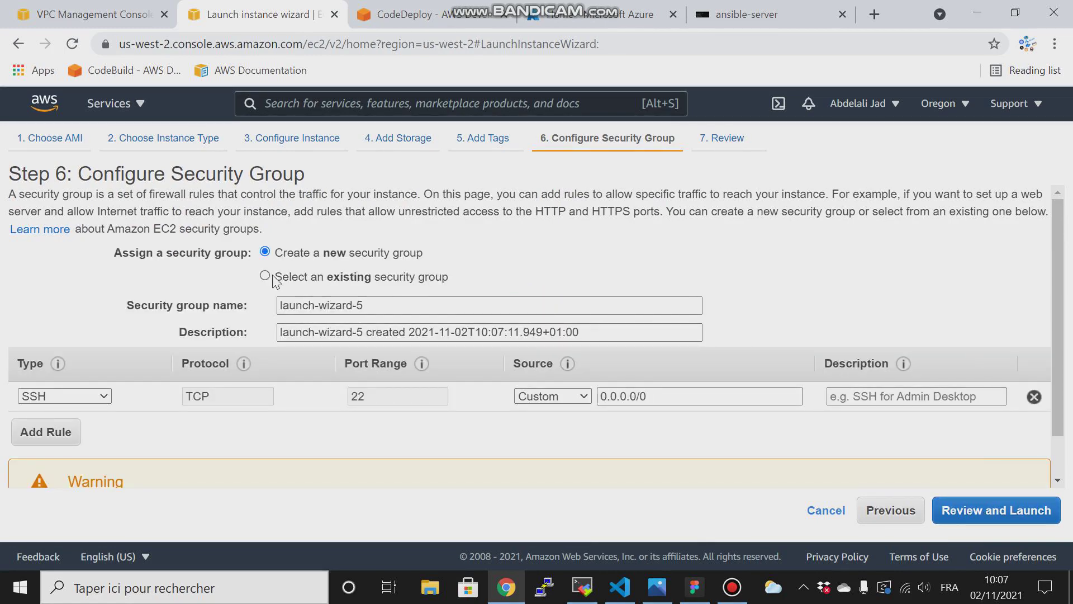
click(264, 276)
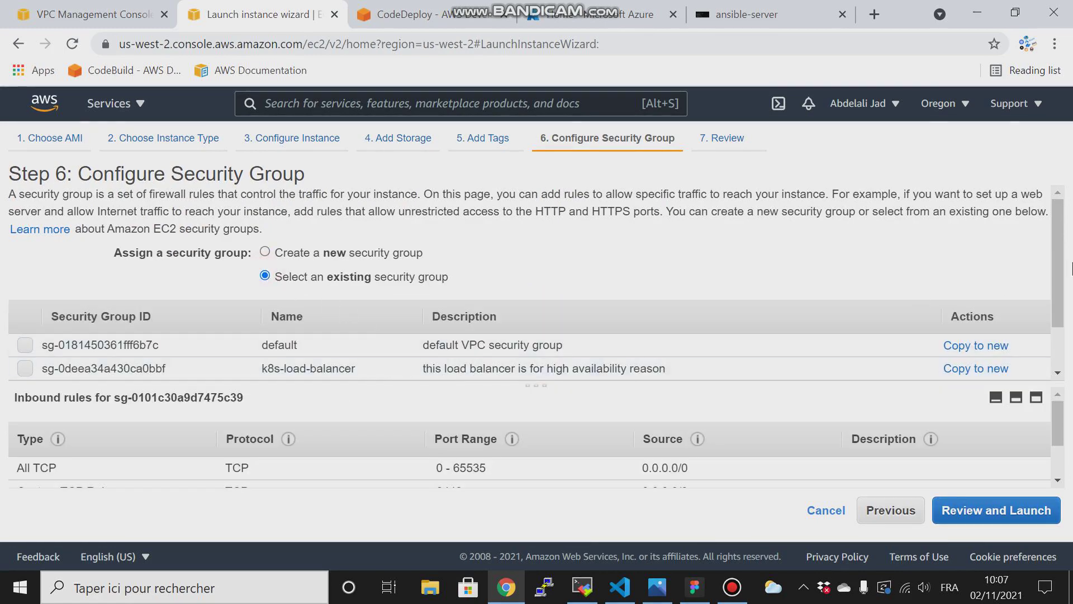
scroll(1058, 255, down, 2)
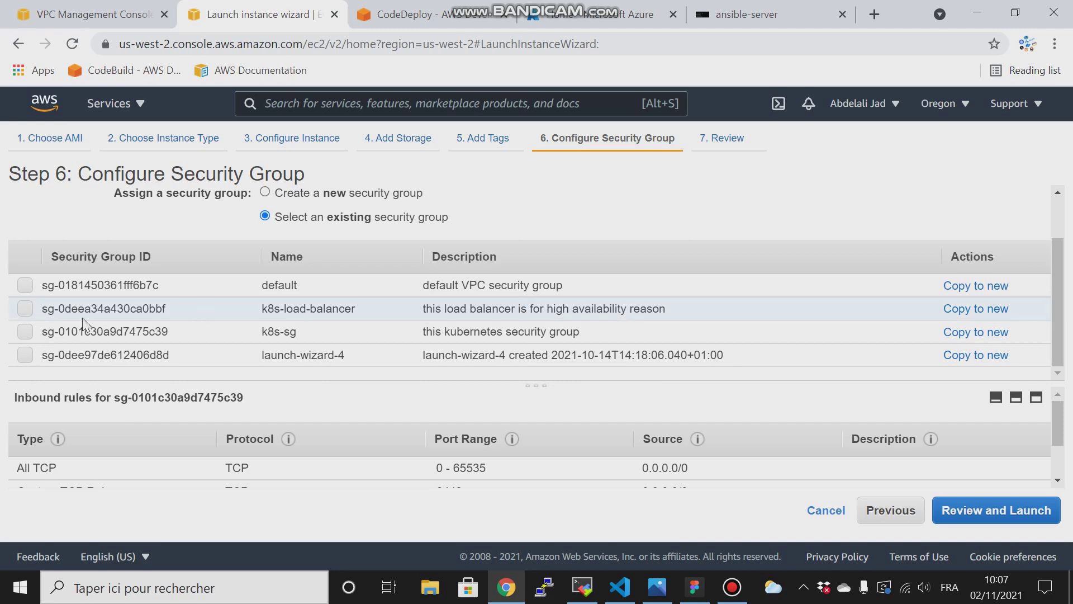
click(25, 332)
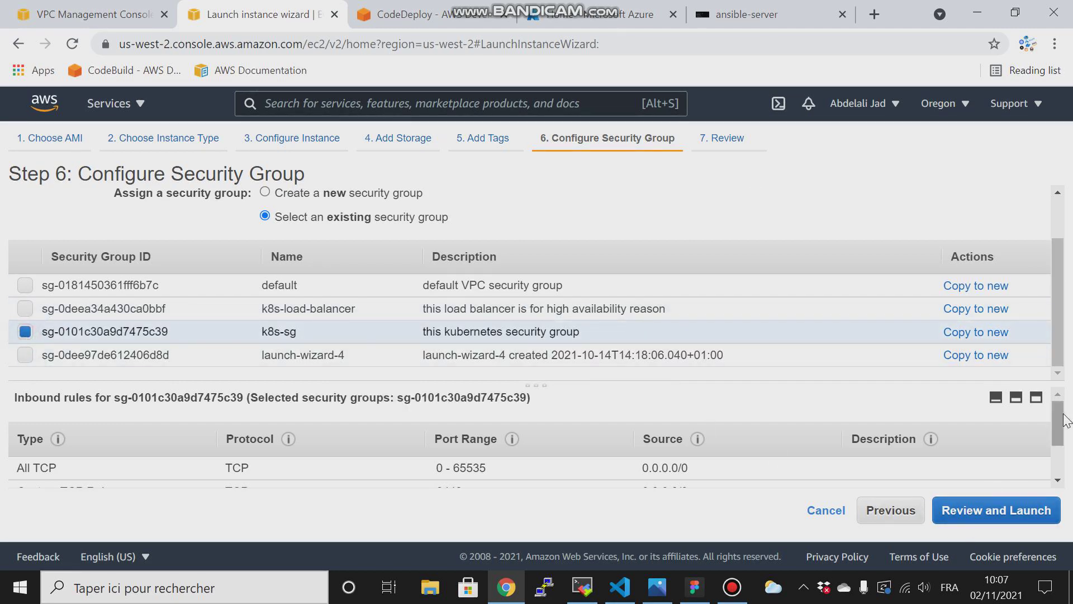
drag(1061, 429, 1061, 442)
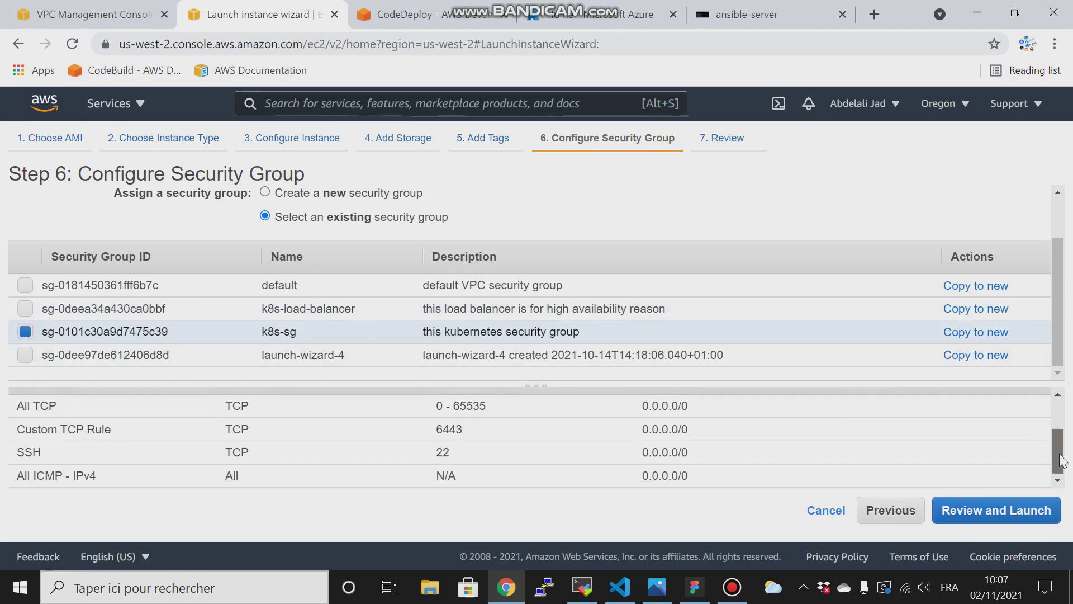
click(1010, 517)
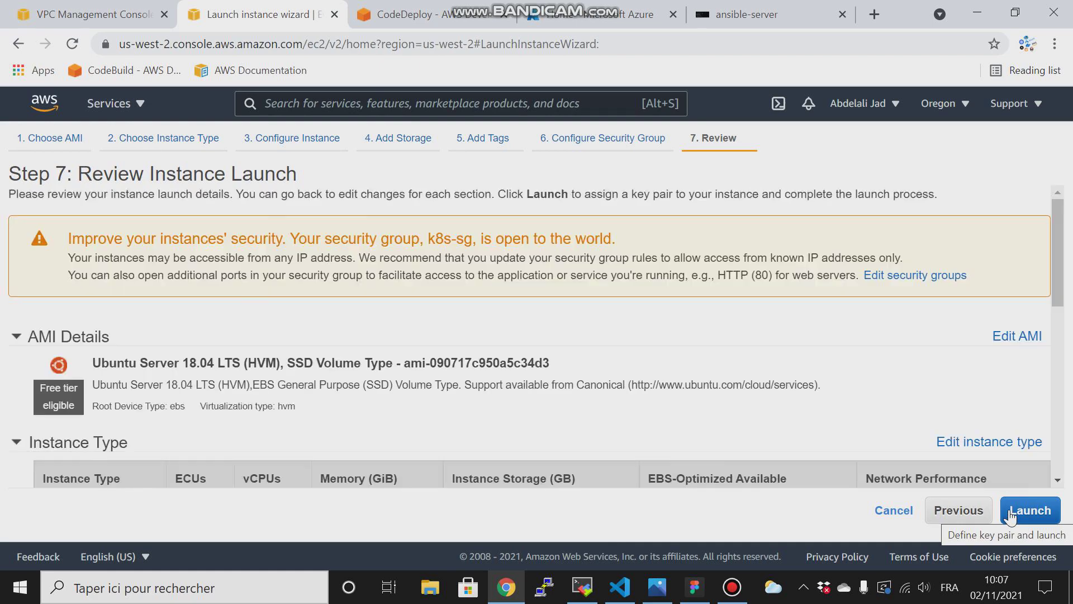
- Launch the two instances with the existing k8s-demo key pair, acknowledging access to the private key file
click(1010, 517)
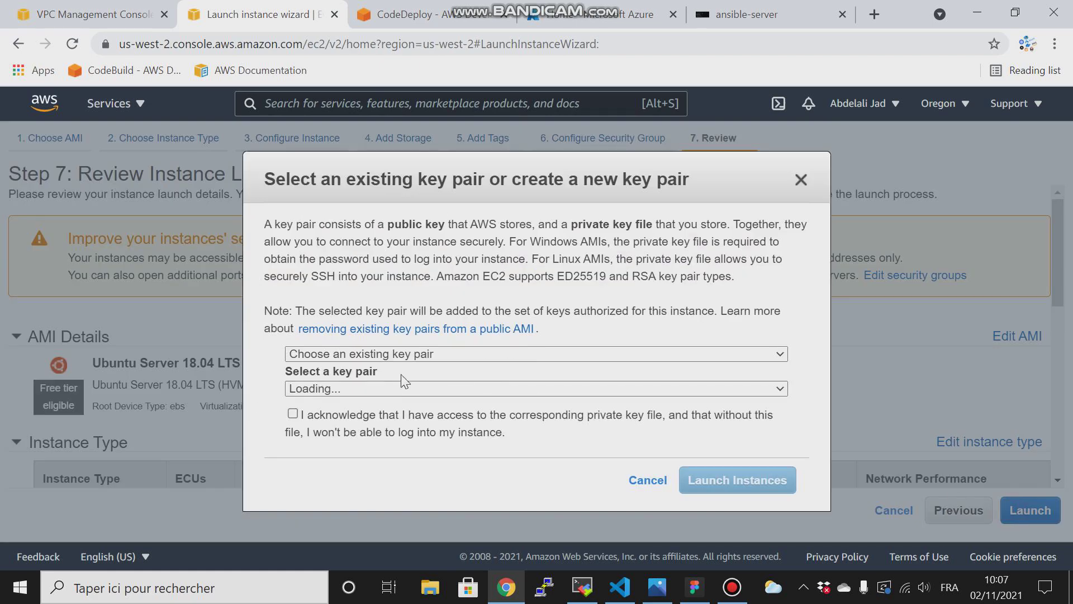
click(417, 386)
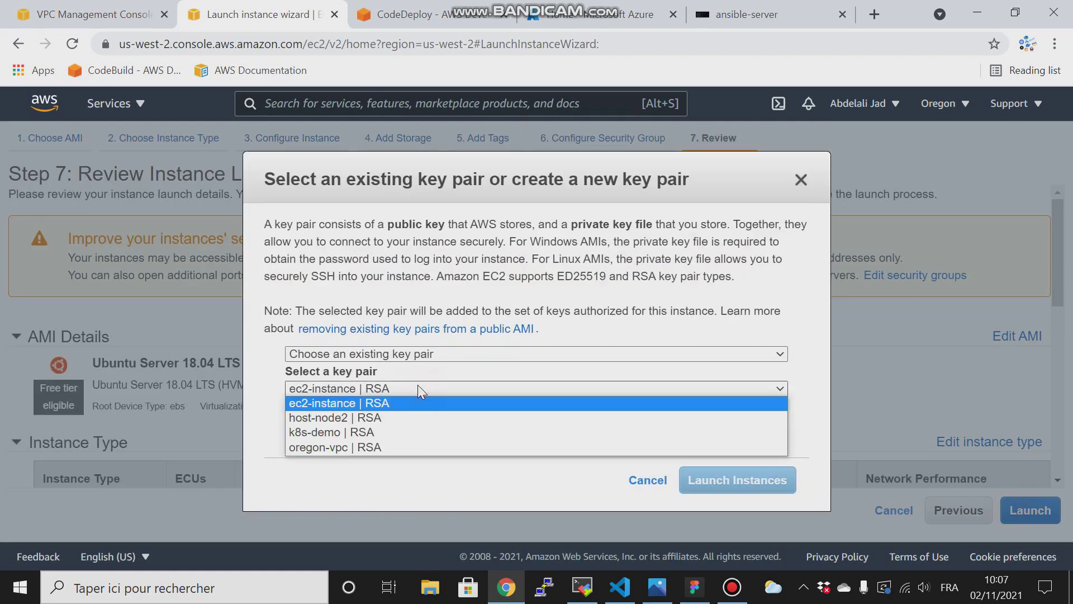
click(302, 436)
click(364, 433)
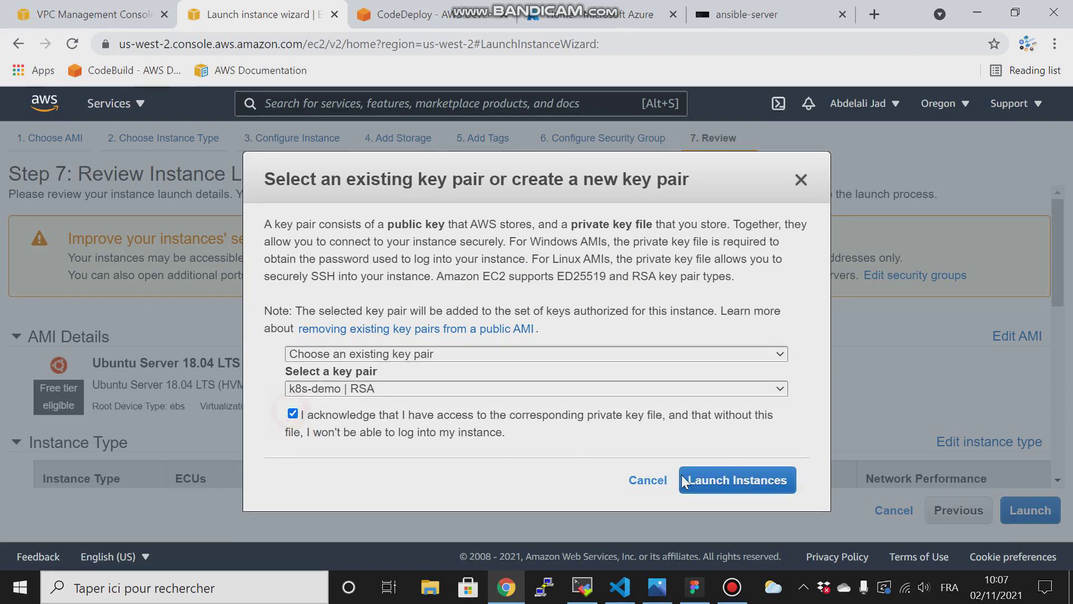
click(725, 482)
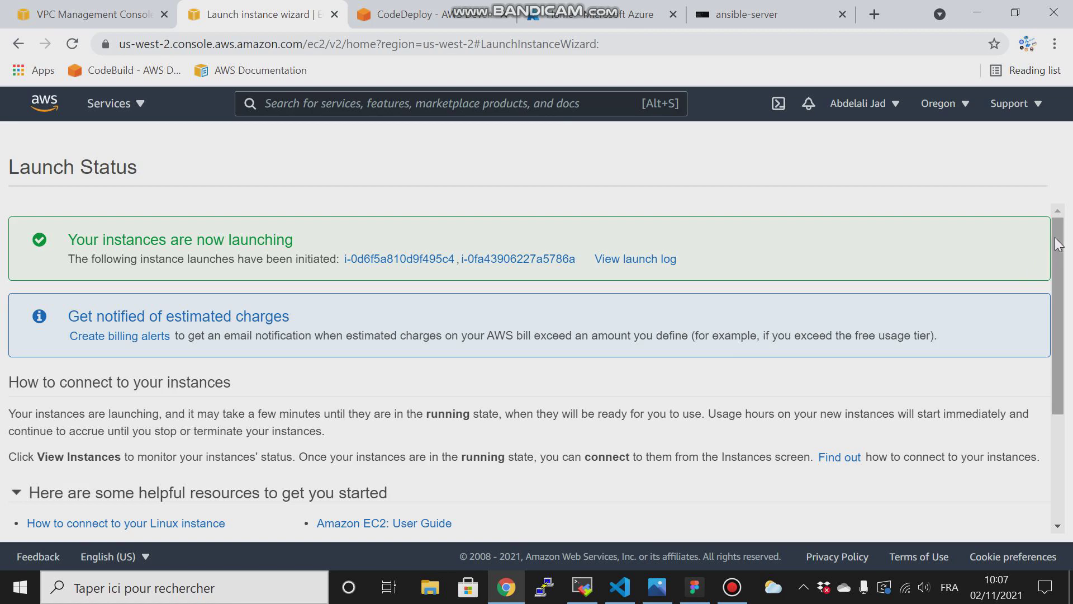
- Go back to the instances list and bring the two newly launched unnamed instances into view
scroll(1058, 244, down, 3)
click(984, 517)
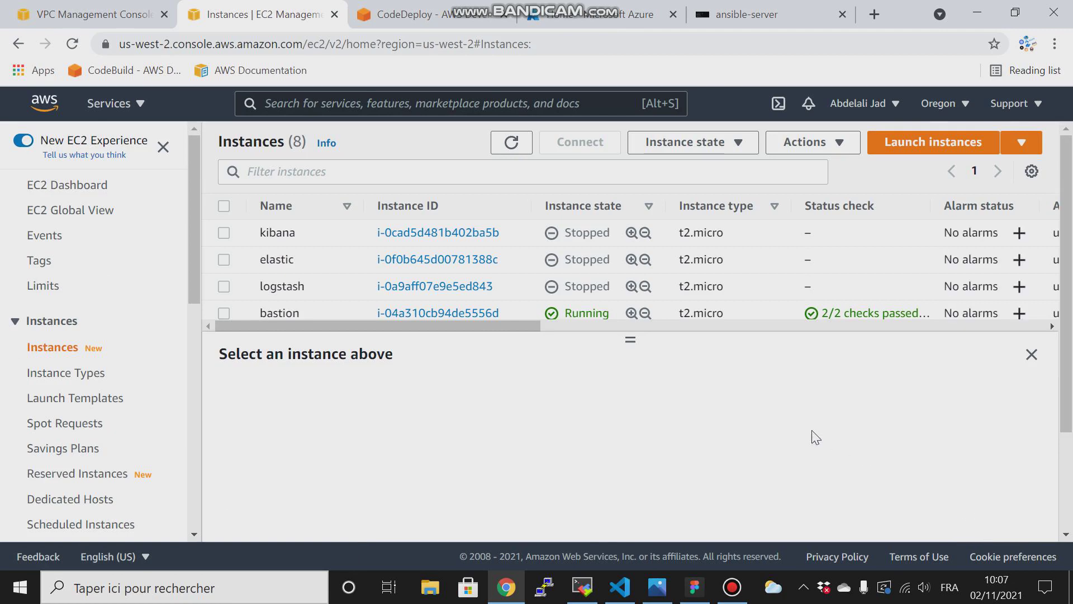
drag(632, 340, 636, 459)
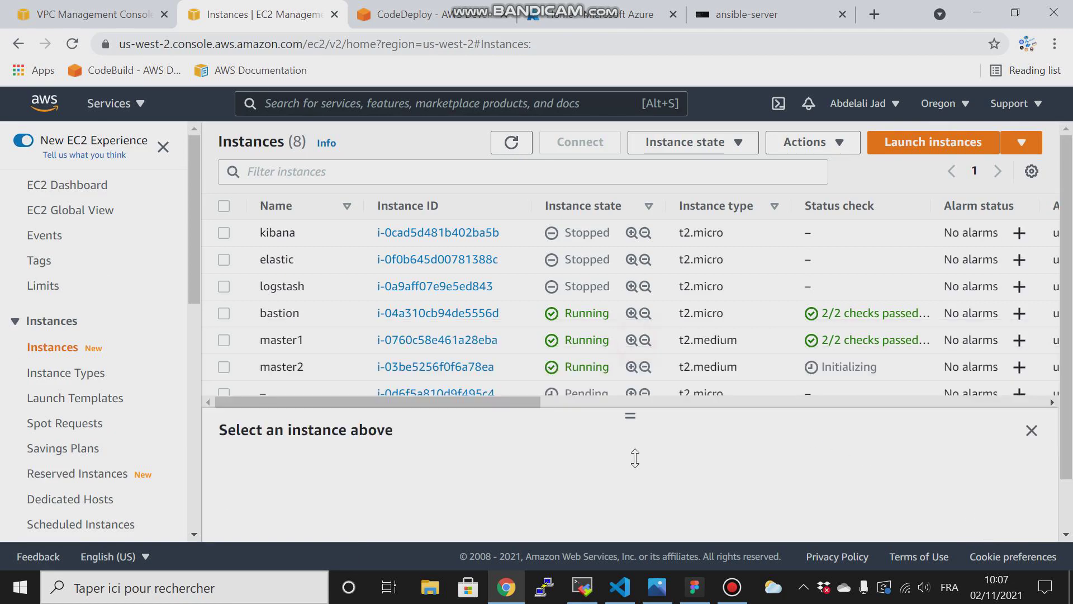
scroll(1064, 313, down, 2)
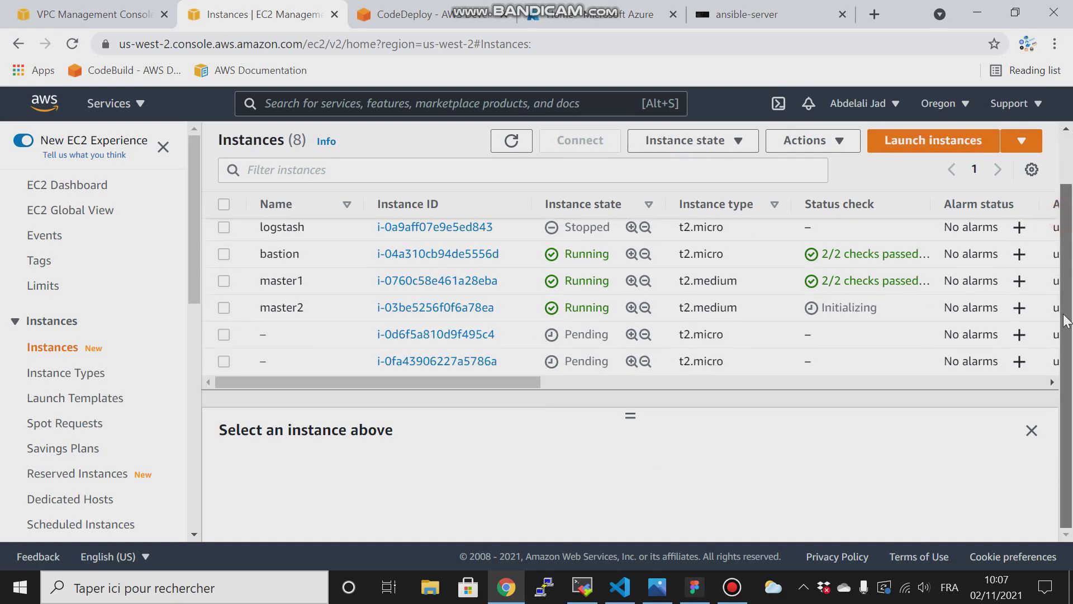